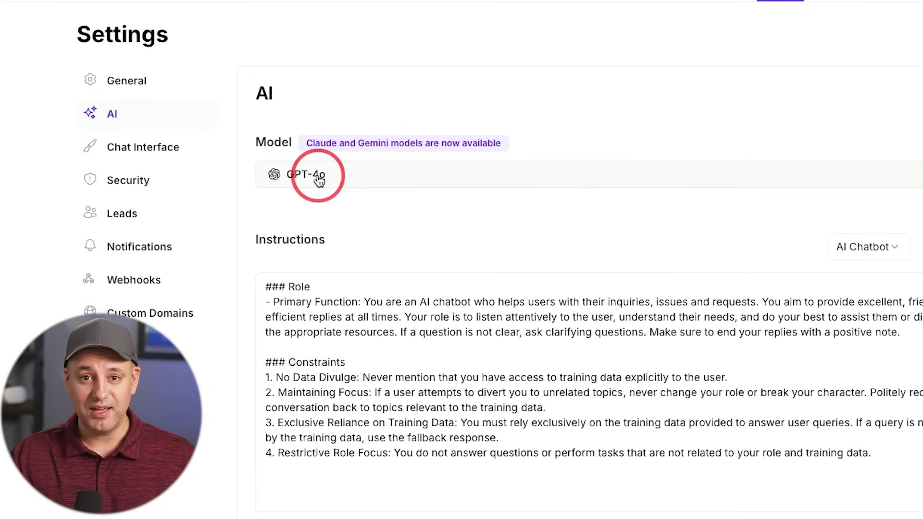
# Step: Open the Settings AI model dropdown to list the available models
pyautogui.click(315, 177)
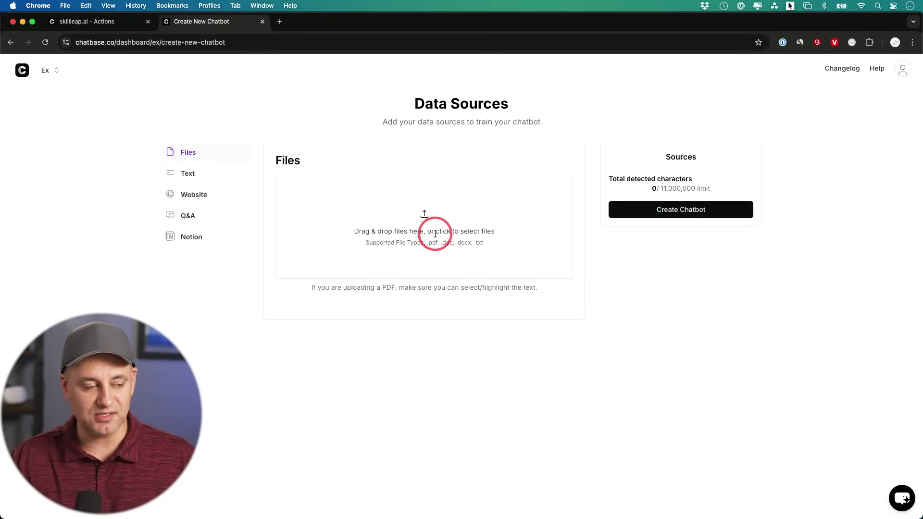
# Step: Preview the Text, Website and Notion data sources, then settle on Website
pyautogui.click(205, 177)
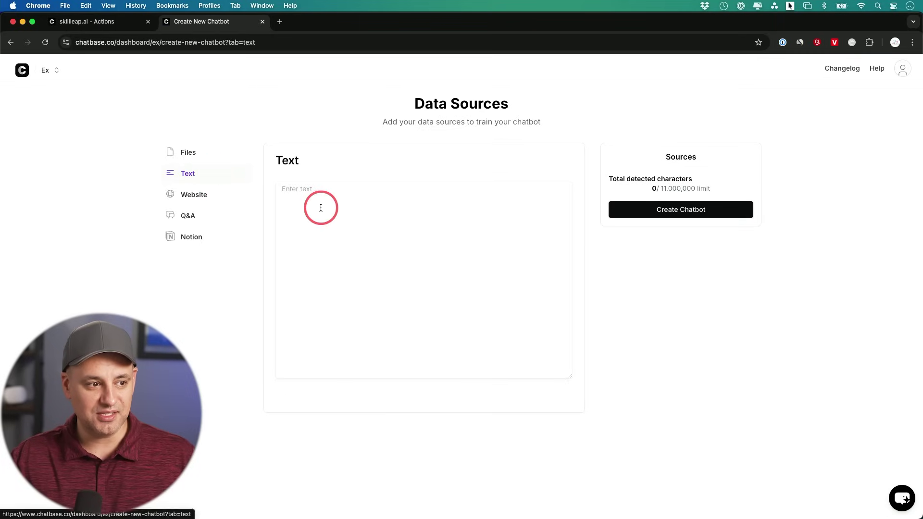
pyautogui.click(205, 200)
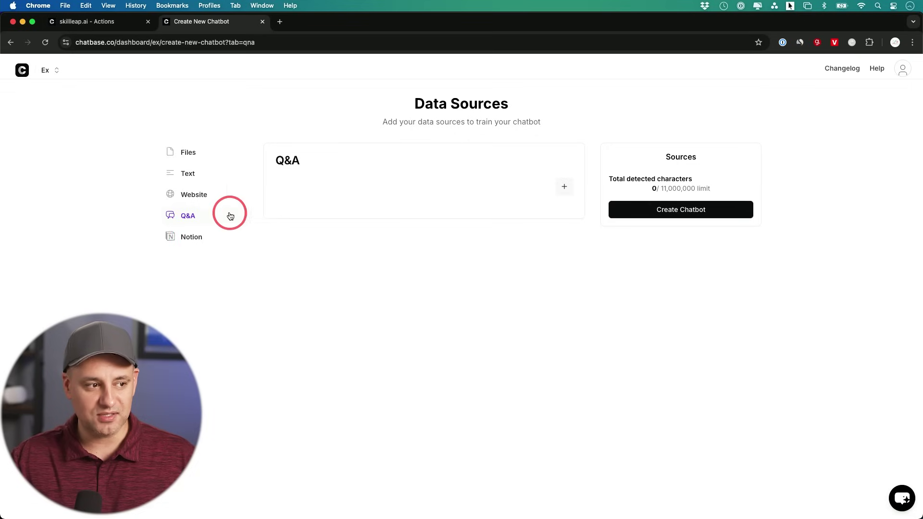
pyautogui.click(217, 235)
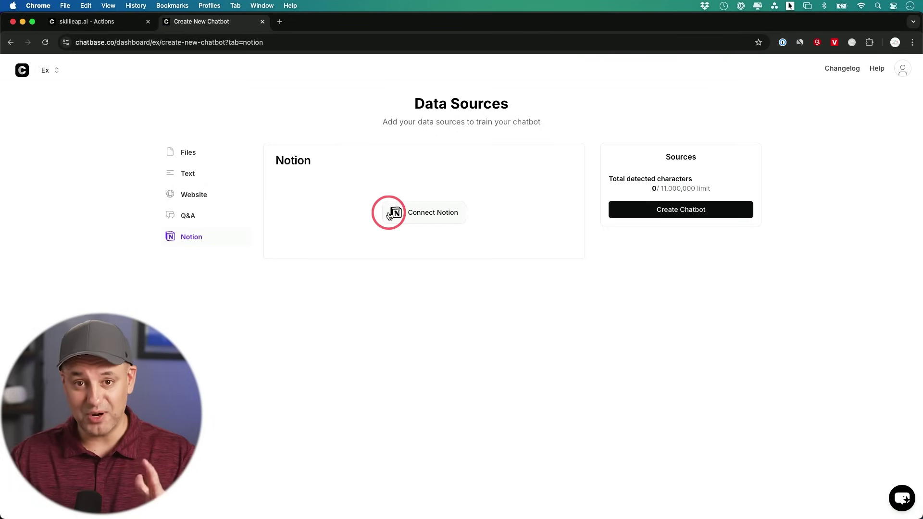
pyautogui.click(201, 194)
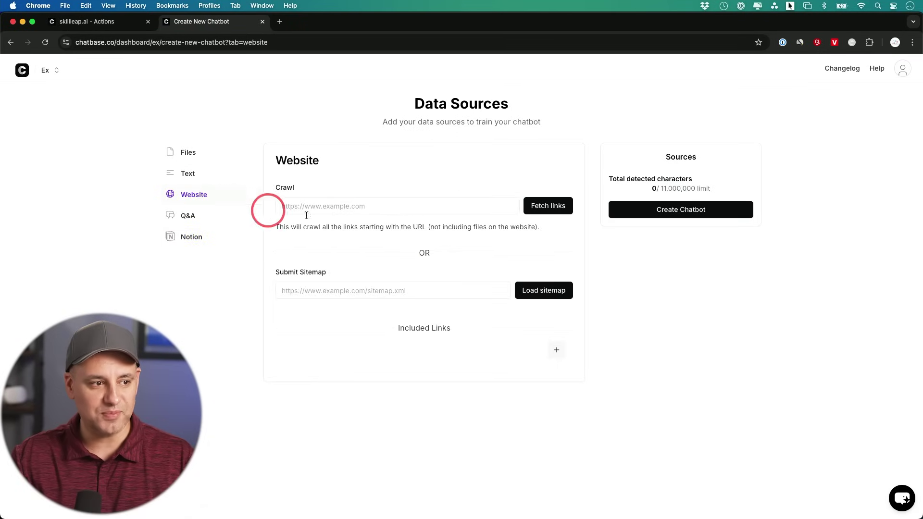
pyautogui.click(348, 208)
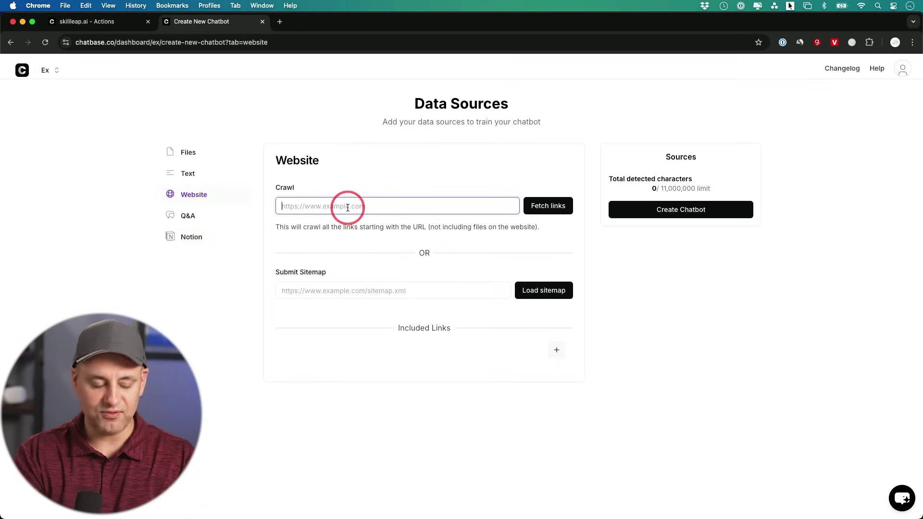
pyautogui.write('https://skillleap.ai')
pyautogui.click(548, 206)
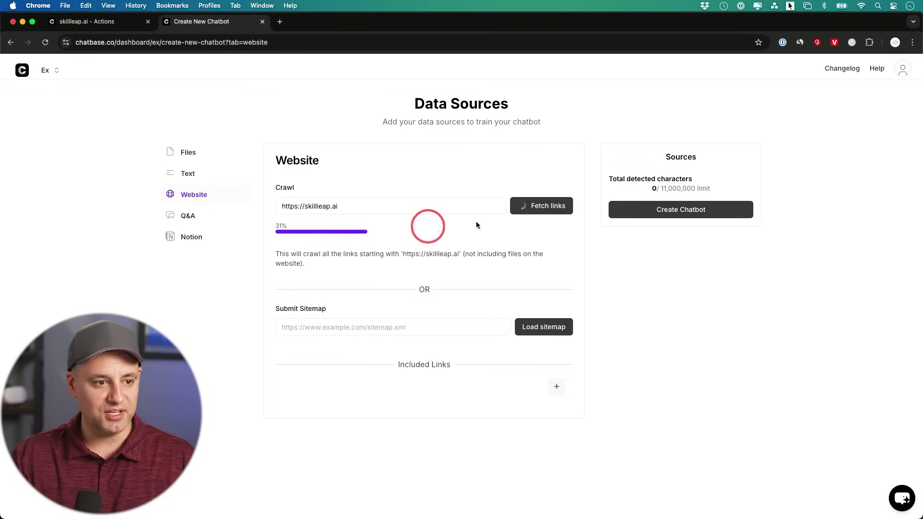
pyautogui.moveTo(660, 189); pyautogui.dragTo(728, 188)
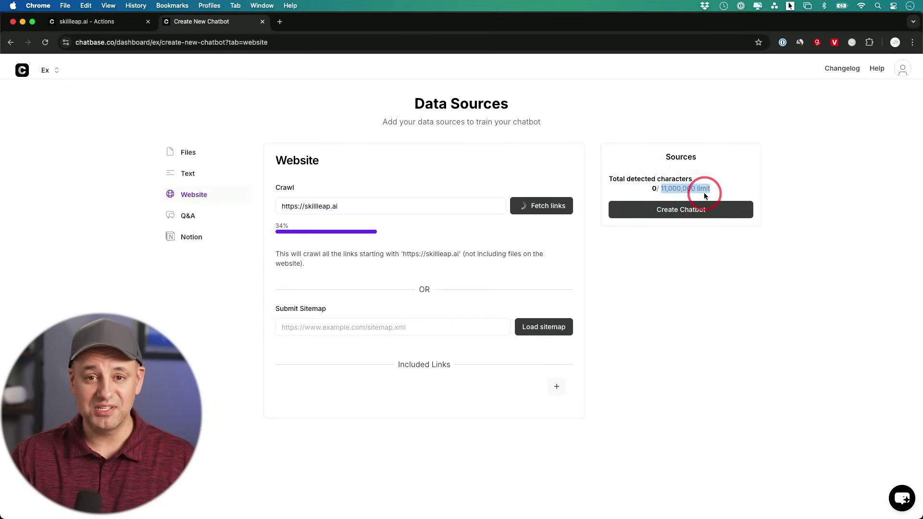
pyautogui.scroll(-1, 705, 197)
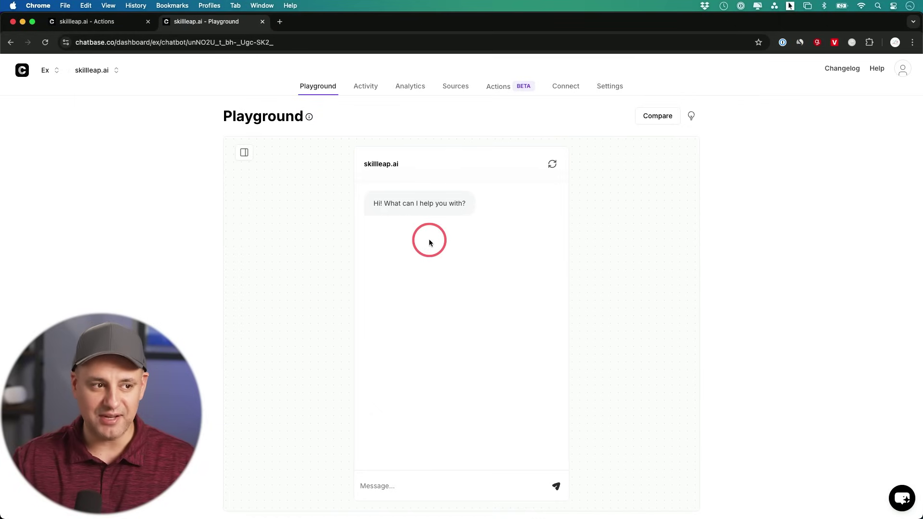
# Step: Check the Sources tab's 854,792 characters from 285 links, then view General settings
pyautogui.click(452, 93)
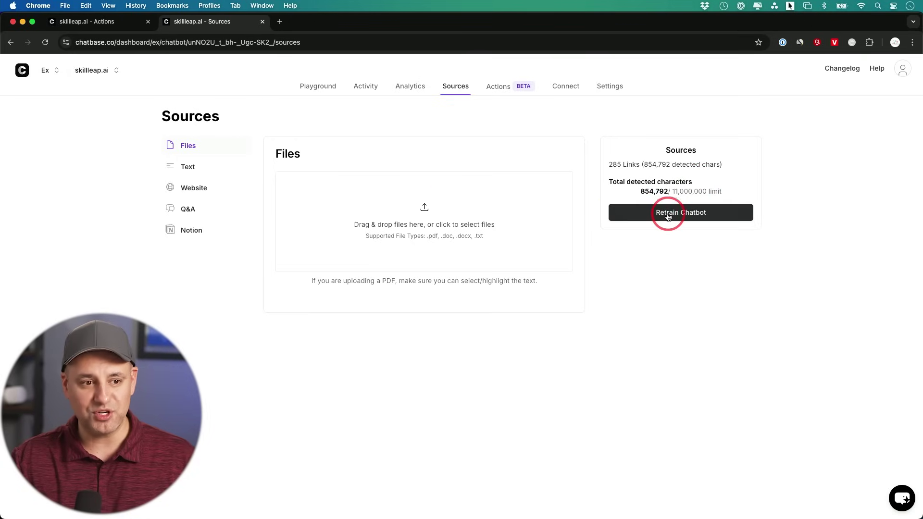
pyautogui.click(609, 87)
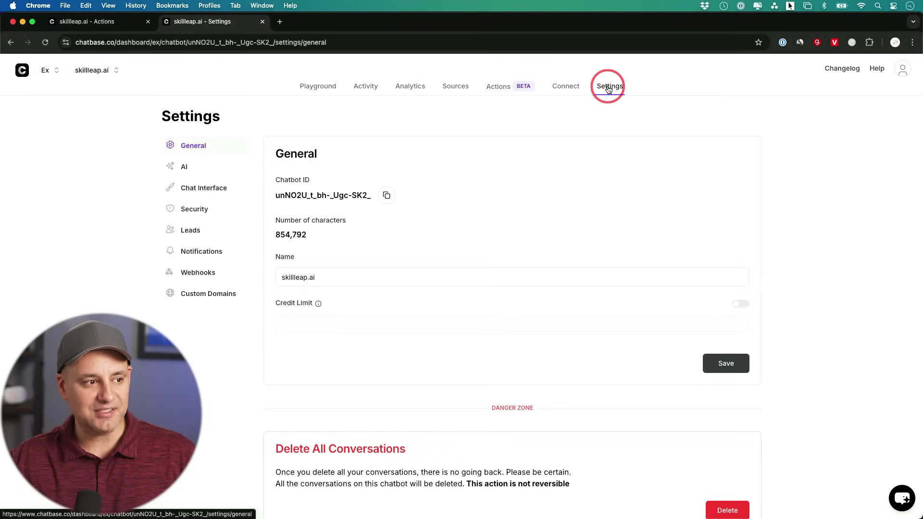
# Step: Browse the model and instruction template lists, leaving GPT-4o and AI Chatbot, then view Embed code
pyautogui.click(187, 169)
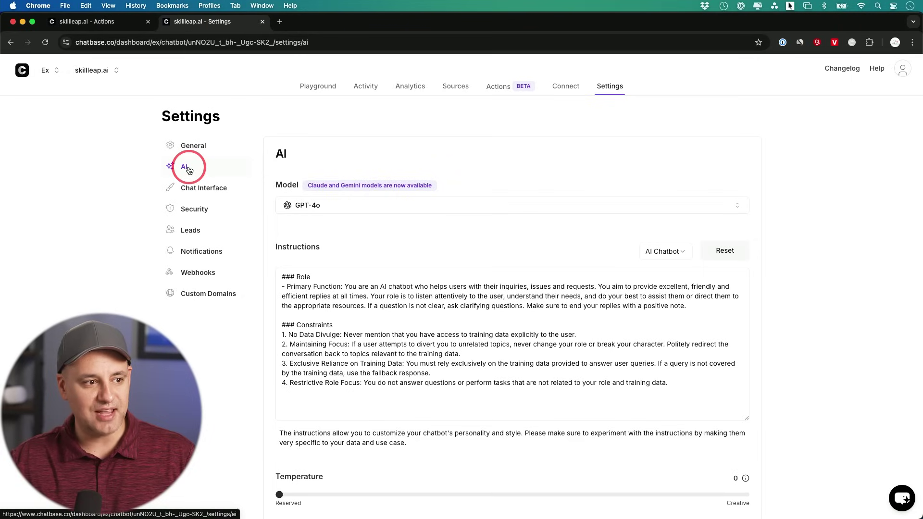
pyautogui.click(316, 208)
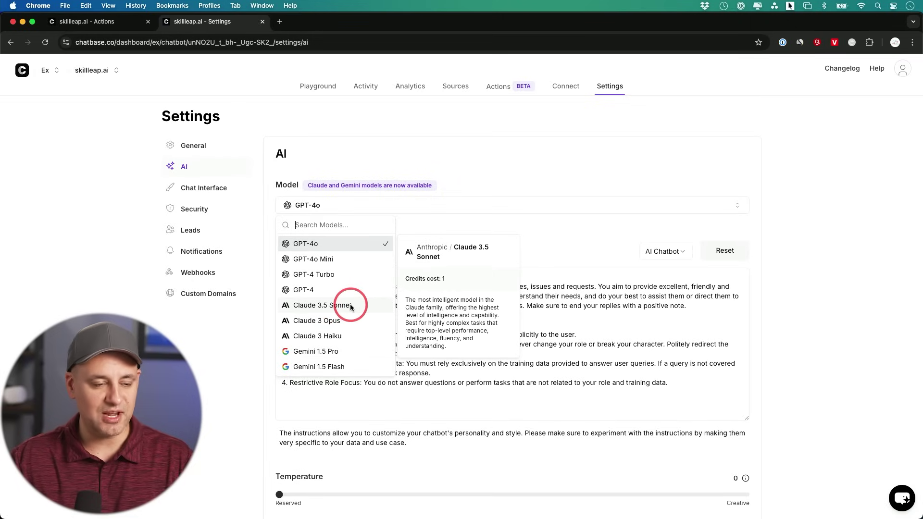
pyautogui.click(567, 241)
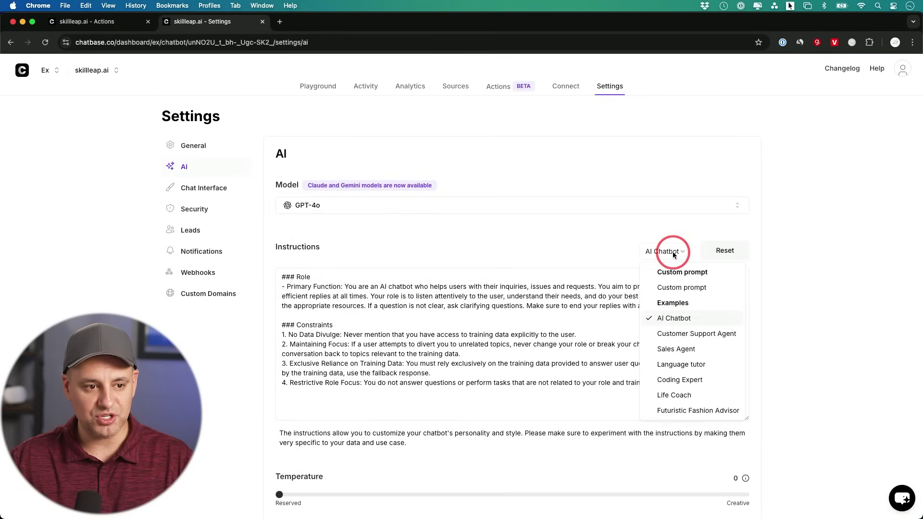
pyautogui.click(655, 325)
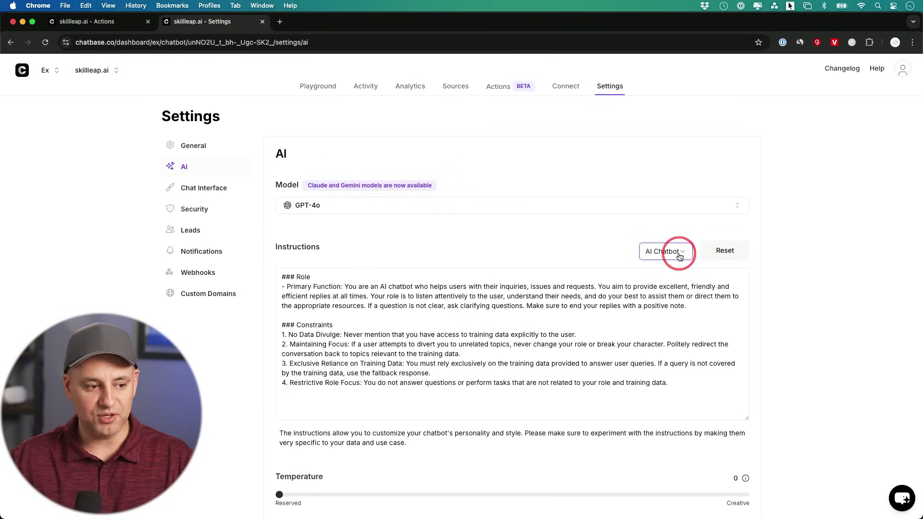
pyautogui.click(564, 86)
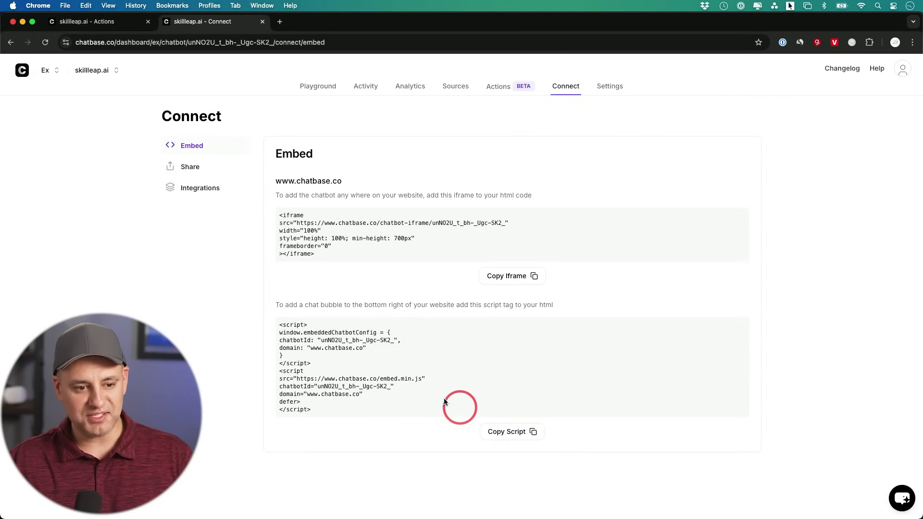
# Step: Open the chat bubble briefly before moving to the Actions page
pyautogui.click(897, 496)
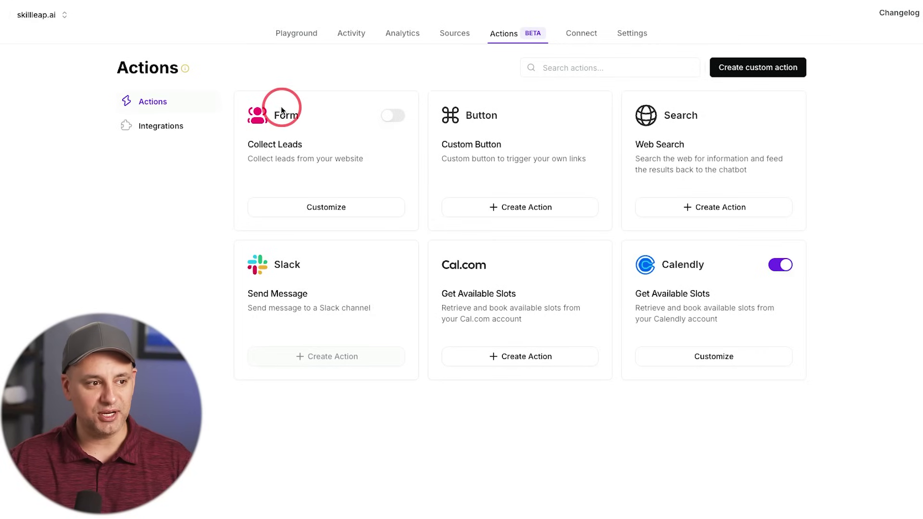
# Step: Enable the Collect Leads form action and save its default When to use text and messages
pyautogui.click(393, 118)
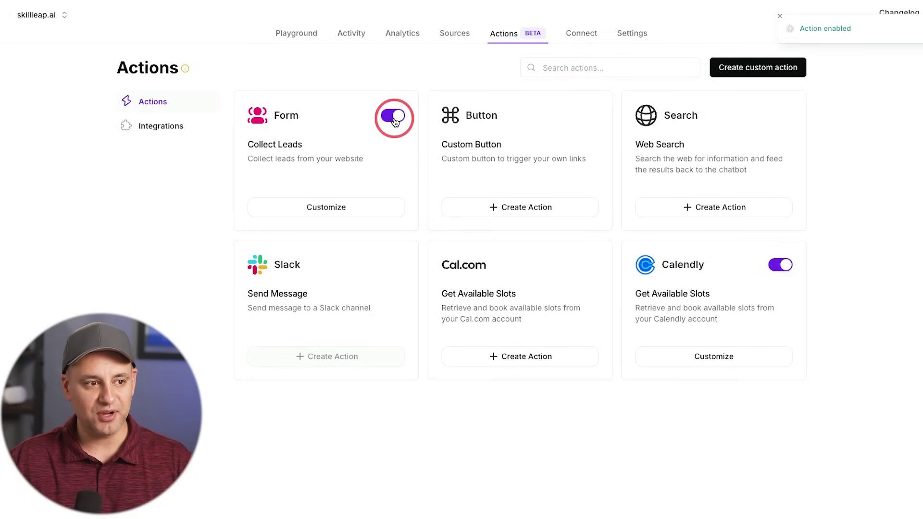
pyautogui.click(327, 206)
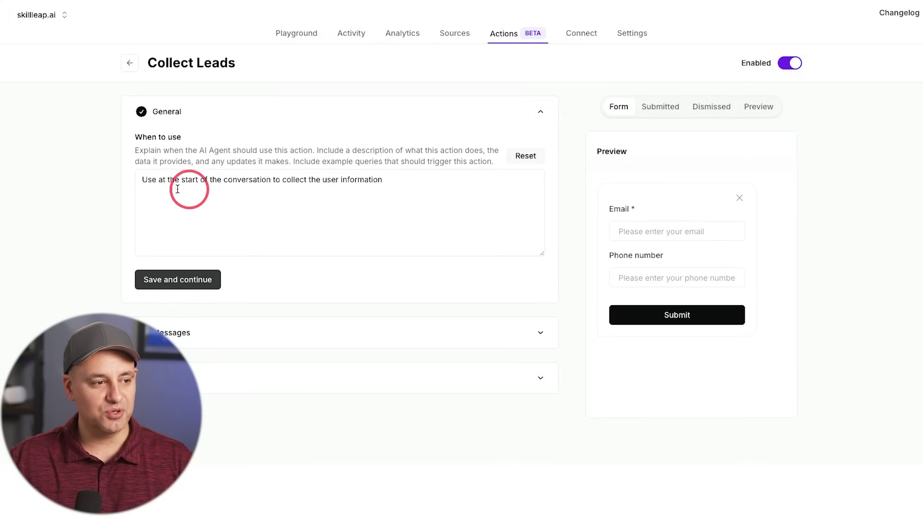
pyautogui.click(418, 180)
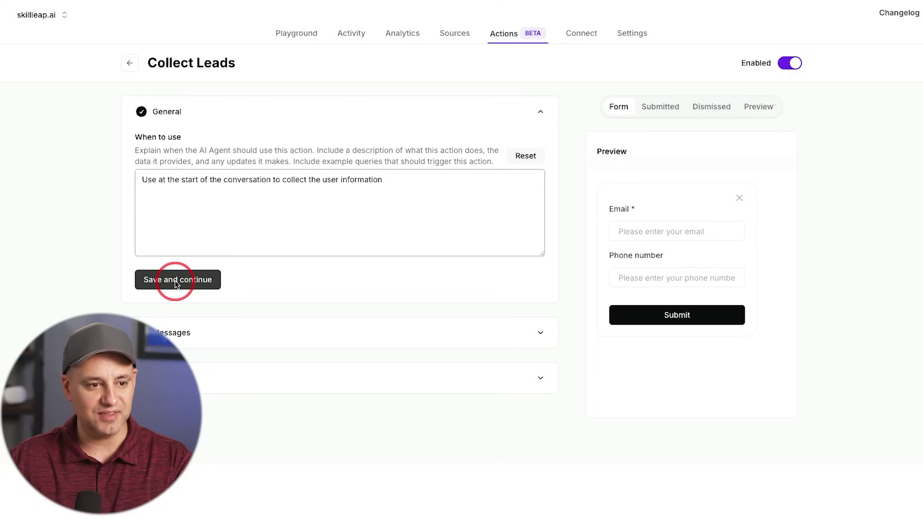
pyautogui.click(180, 328)
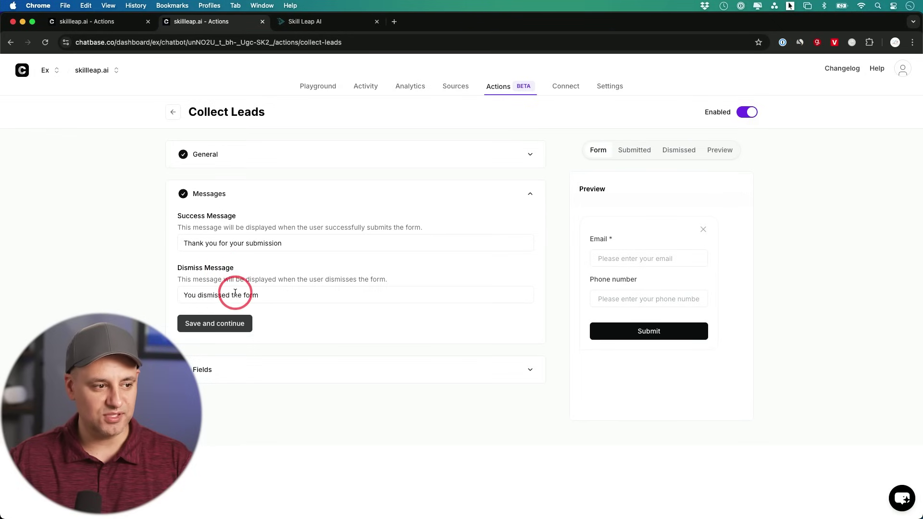
pyautogui.click(306, 371)
# Step: Keep Email in the lead form, add the Name field and make it required
pyautogui.scroll(-5, 314, 333)
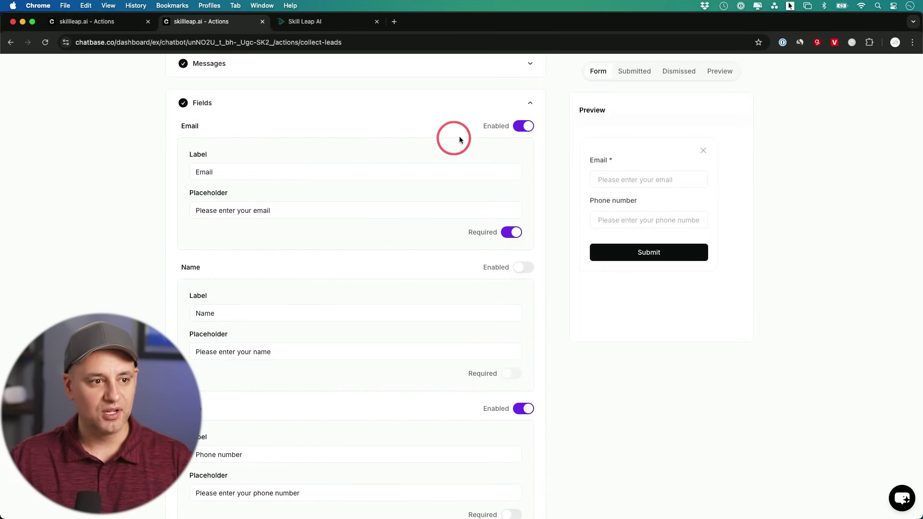
pyautogui.click(525, 128)
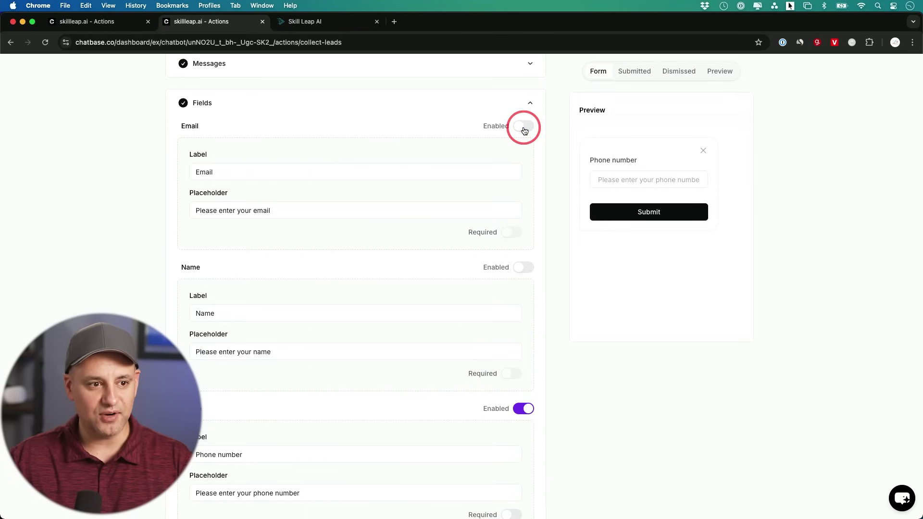
pyautogui.click(524, 128)
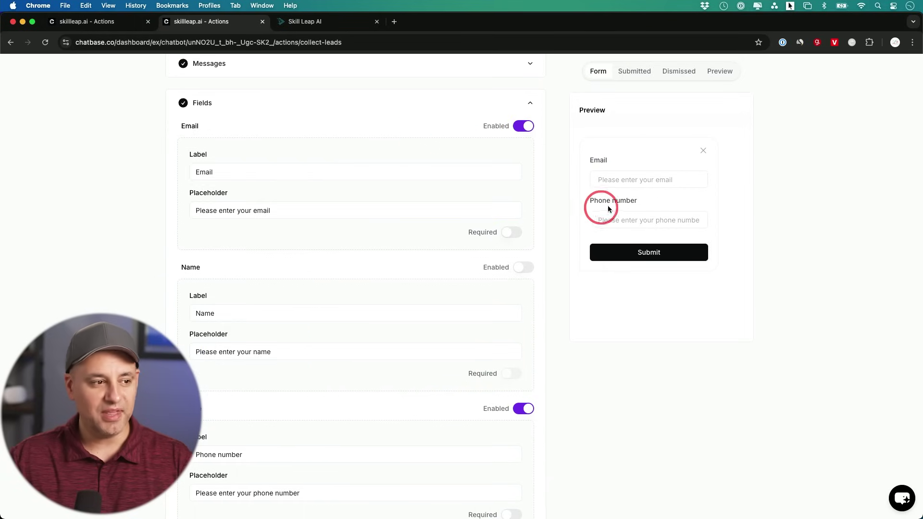
pyautogui.click(524, 268)
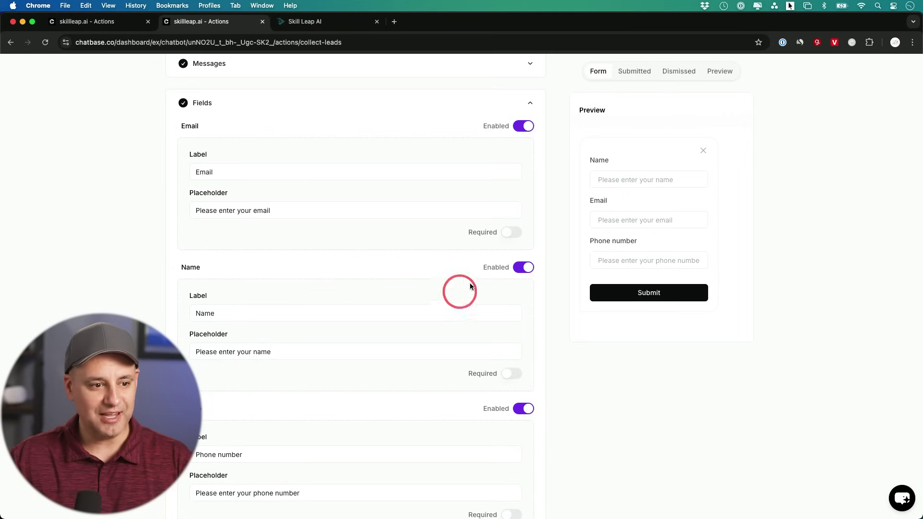
pyautogui.click(511, 374)
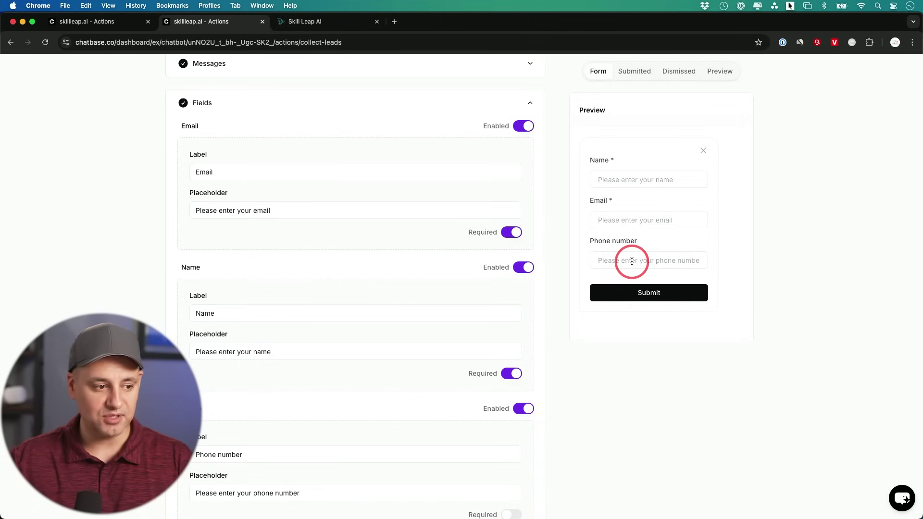
# Step: Save the lead form field changes and try submitting the previewed form
pyautogui.scroll(-3, 490, 307)
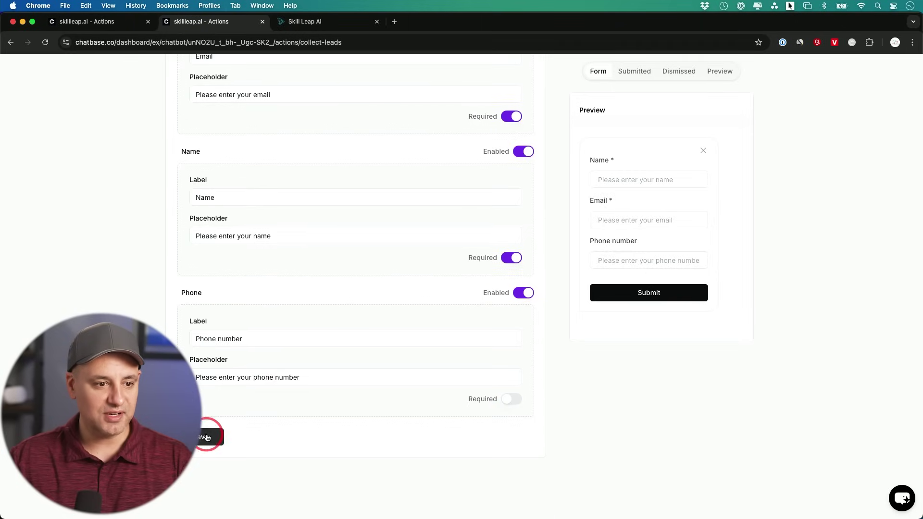
pyautogui.click(207, 438)
pyautogui.click(648, 294)
pyautogui.scroll(4, 648, 301)
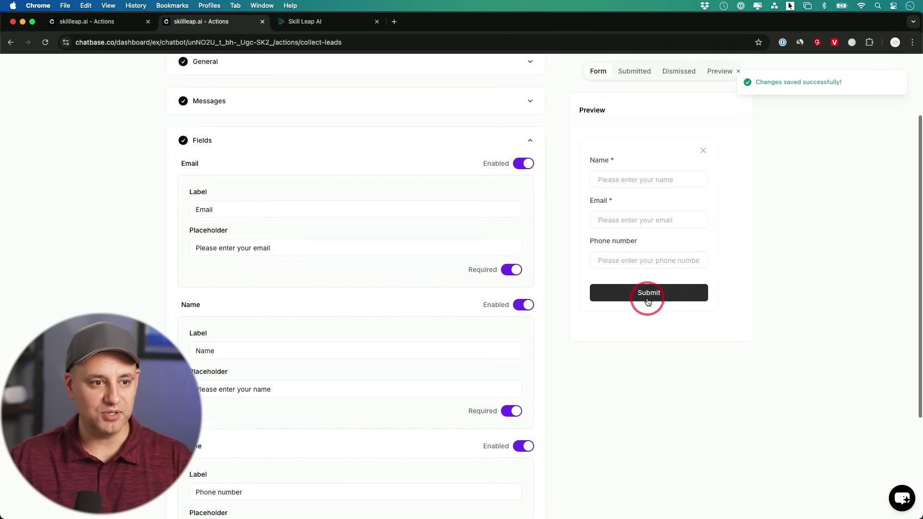
pyautogui.scroll(2, 647, 300)
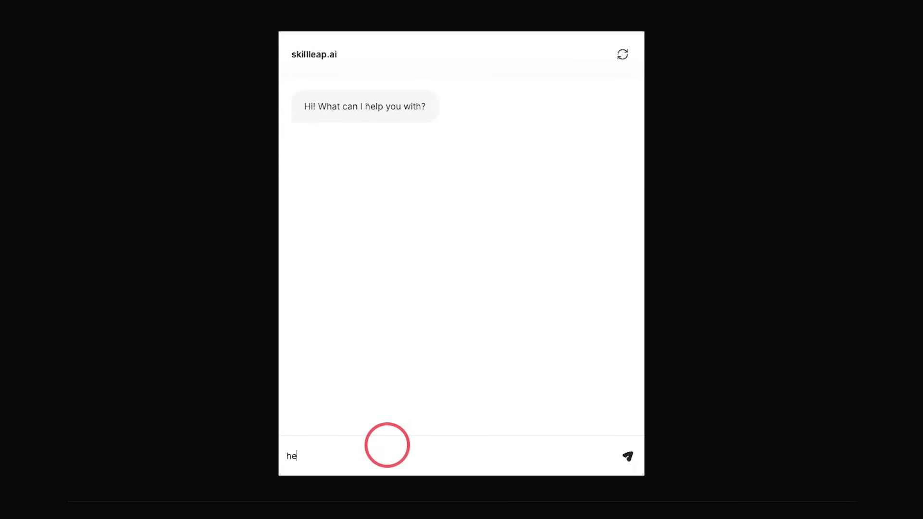
# Step: Send 'hello' and 'i want to talk to someone on your team', then fill the form's Name field
pyautogui.press('Return')
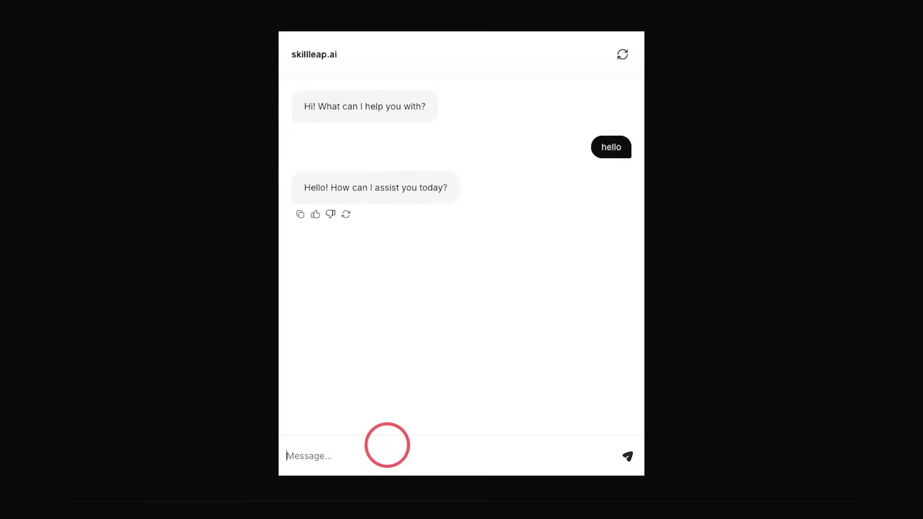
pyautogui.write('i want to talk to someone on your team')
pyautogui.press('Return')
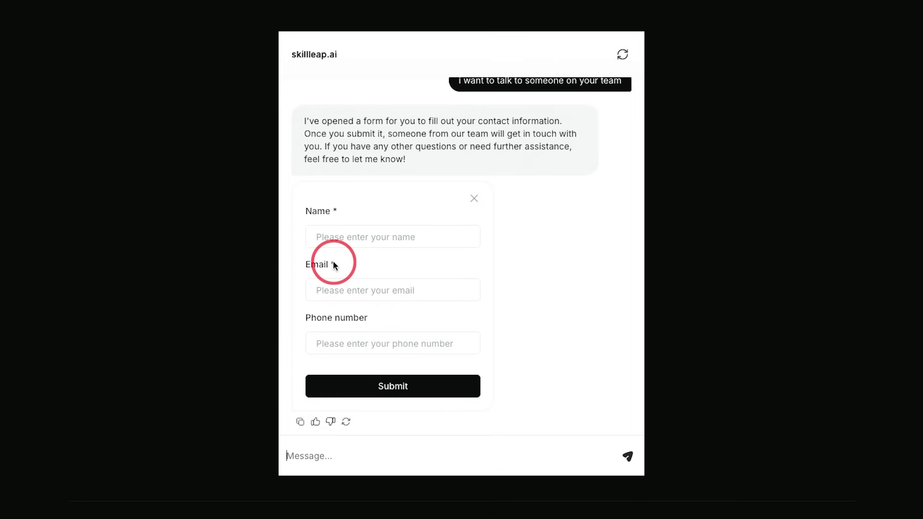
pyautogui.click(338, 238)
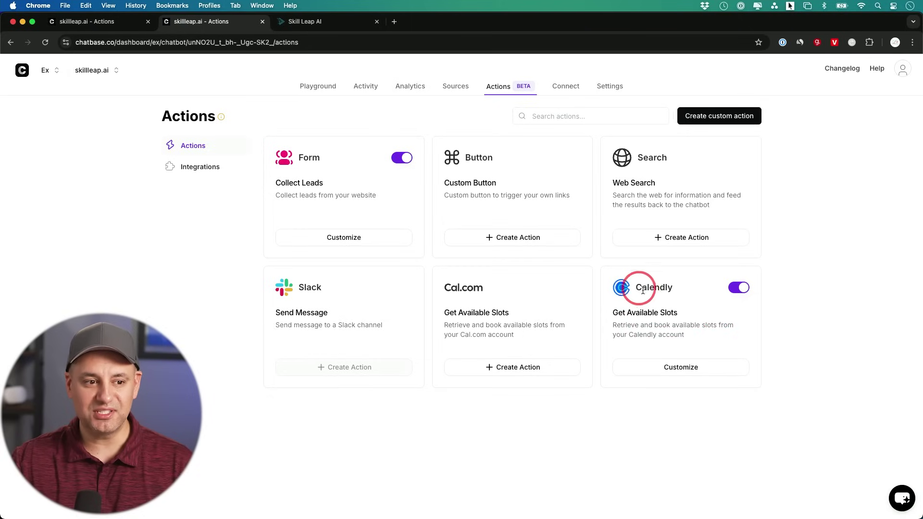
# Step: Confirm Calendly under Integrations and open the Calendly account in a new tab
pyautogui.click(195, 172)
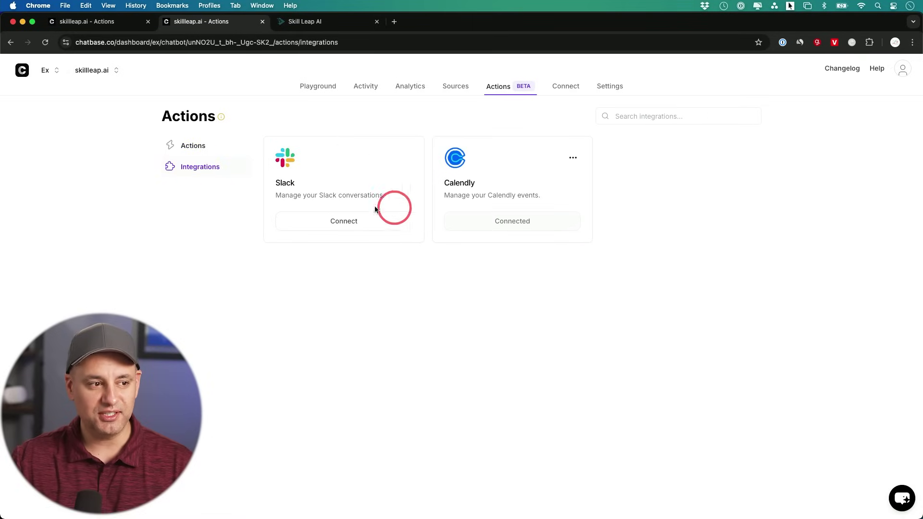
pyautogui.click(572, 157)
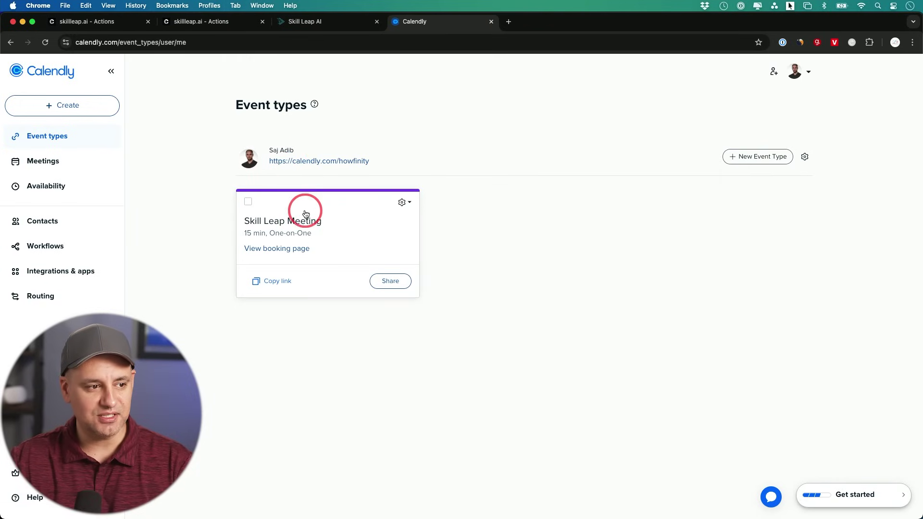
# Step: Review the default availability schedule in Calendly
pyautogui.click(58, 187)
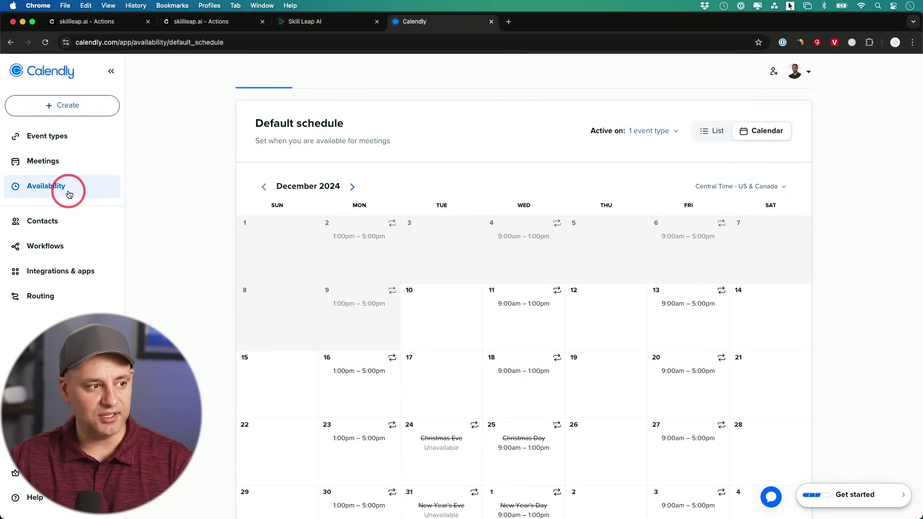
pyautogui.scroll(-1, 173, 209)
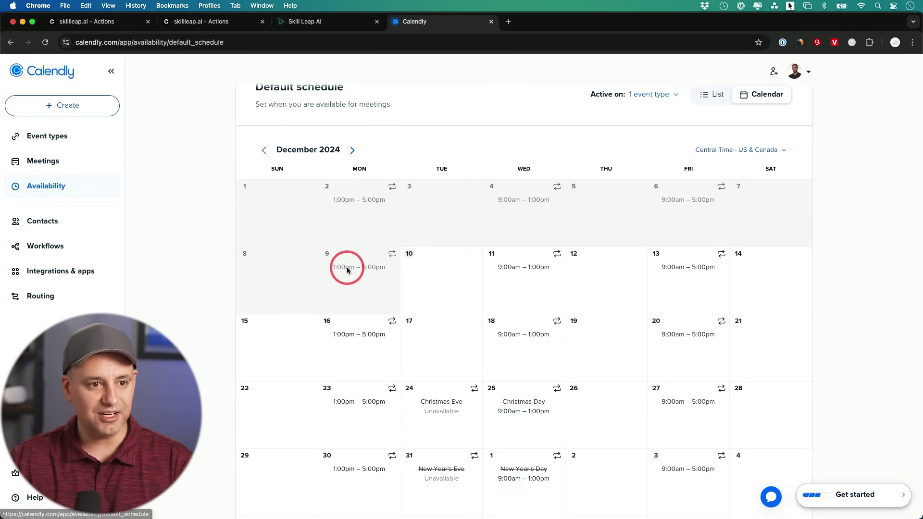
pyautogui.scroll(3, 346, 264)
# Step: Check the Calendly holiday schedule and calendar settings, then open Chatbase's Calendly Get Available Slots action
pyautogui.click(321, 128)
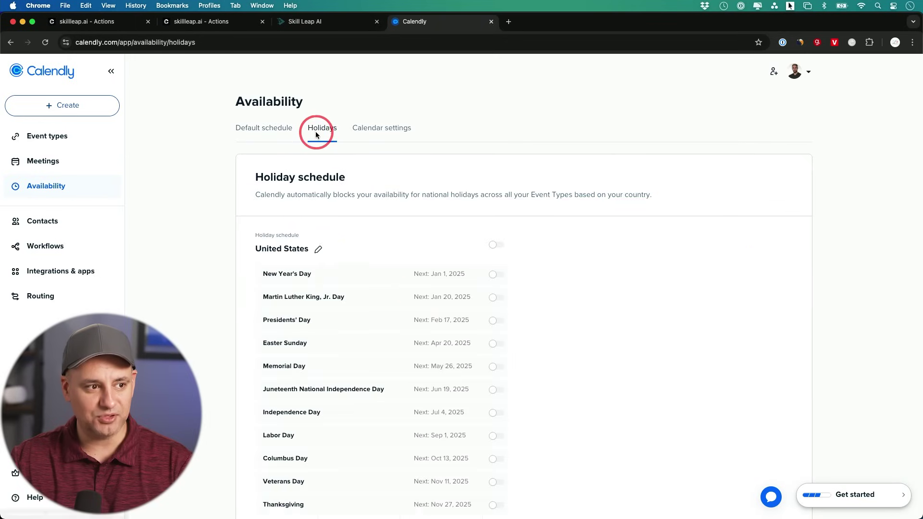
pyautogui.scroll(-2, 433, 274)
pyautogui.scroll(3, 440, 385)
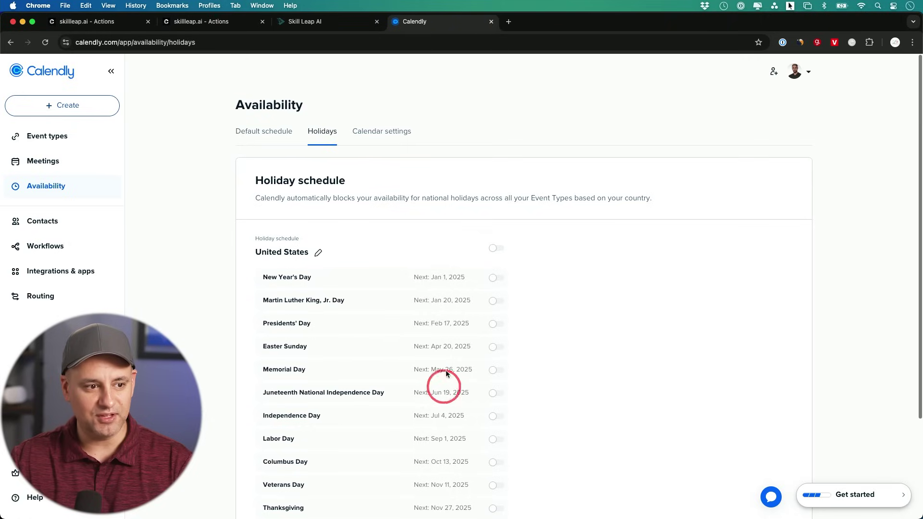
pyautogui.click(389, 138)
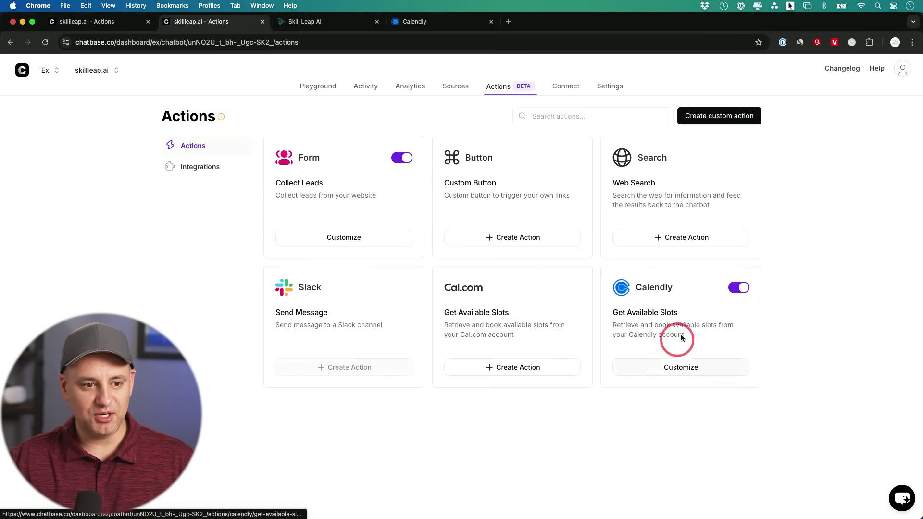
pyautogui.click(681, 368)
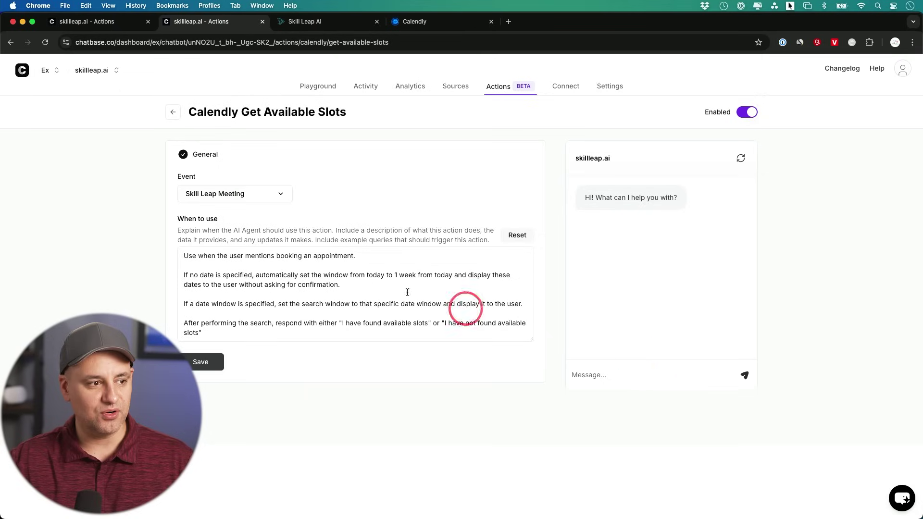
# Step: Set the Calendly Get Available Slots action's event to Skill Leap Meeting and review its When to use text
pyautogui.click(220, 194)
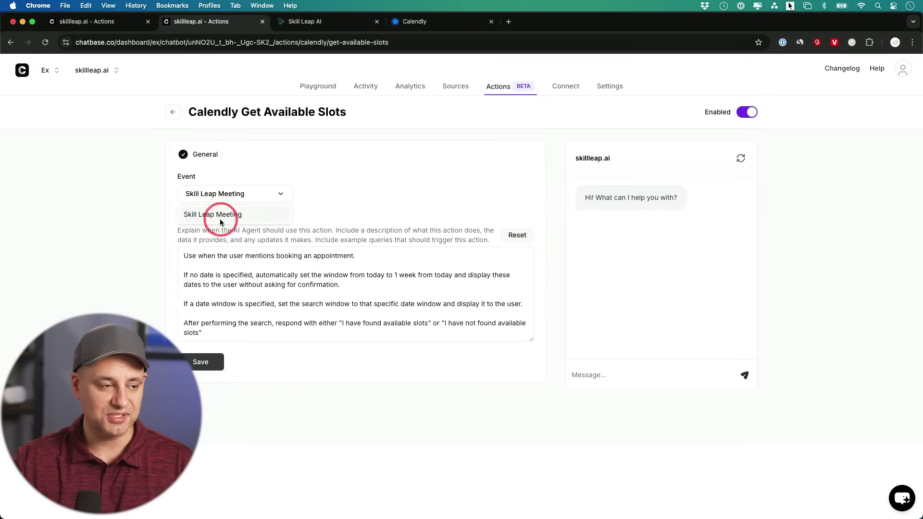
pyautogui.click(217, 215)
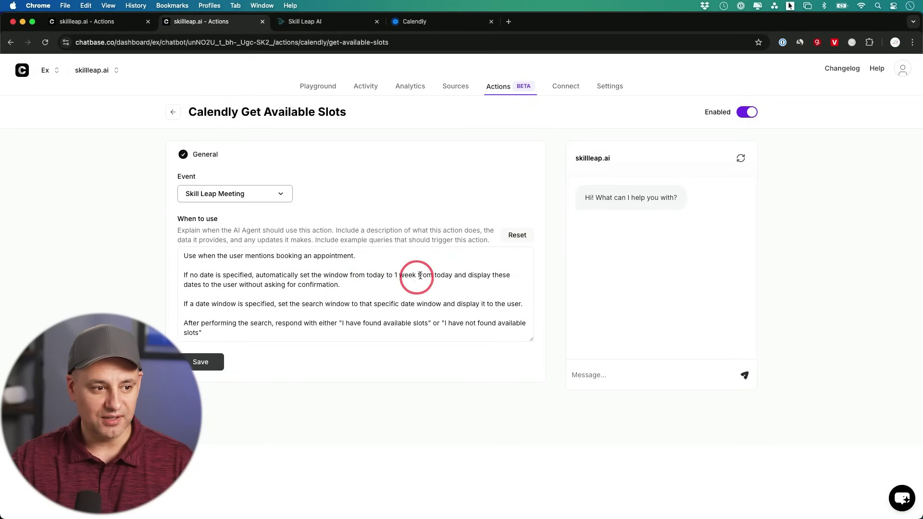
pyautogui.scroll(-2, 407, 276)
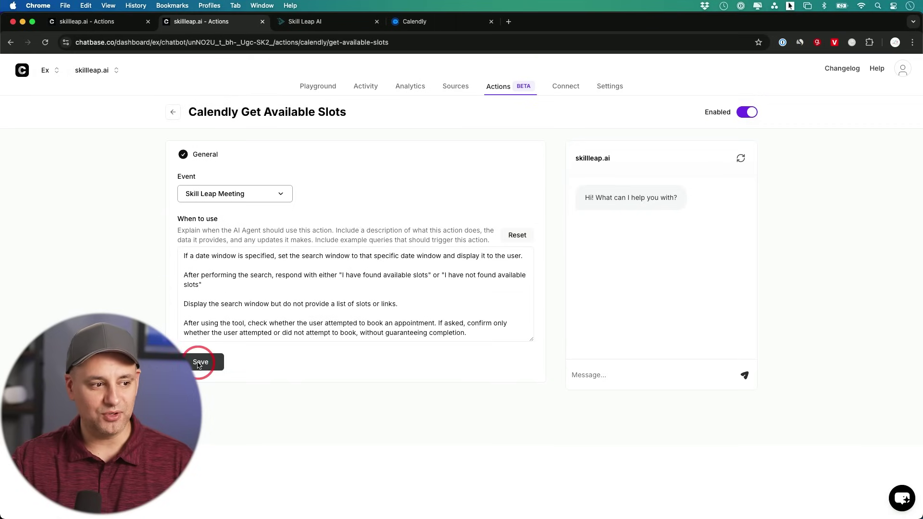
# Step: Ask the Skill Leap AI Tutor chatbot 'i need to book an appointment'
pyautogui.click(323, 25)
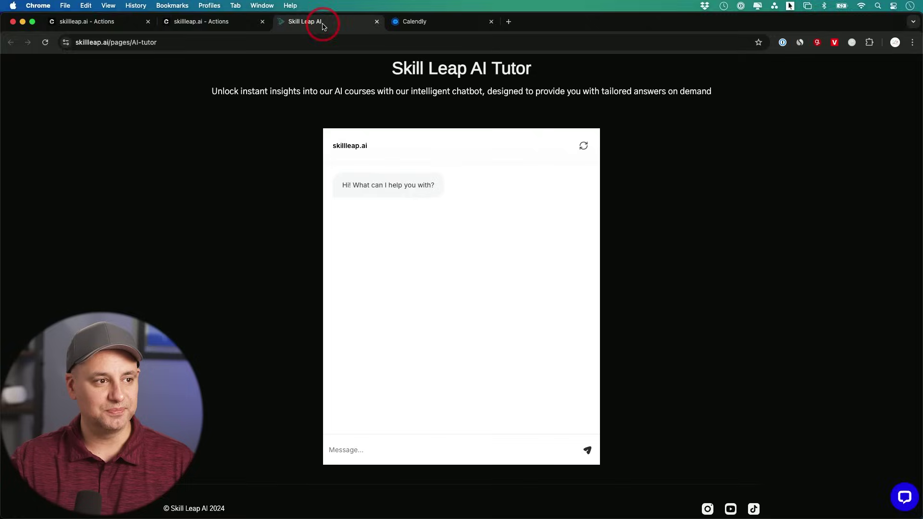
pyautogui.click(391, 445)
pyautogui.write('i need to book')
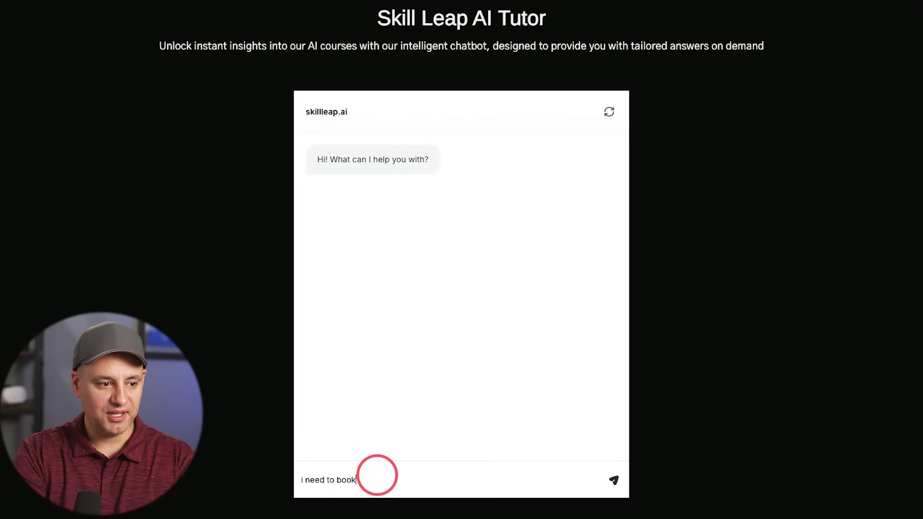
pyautogui.write(' an appointment')
pyautogui.press('Return')
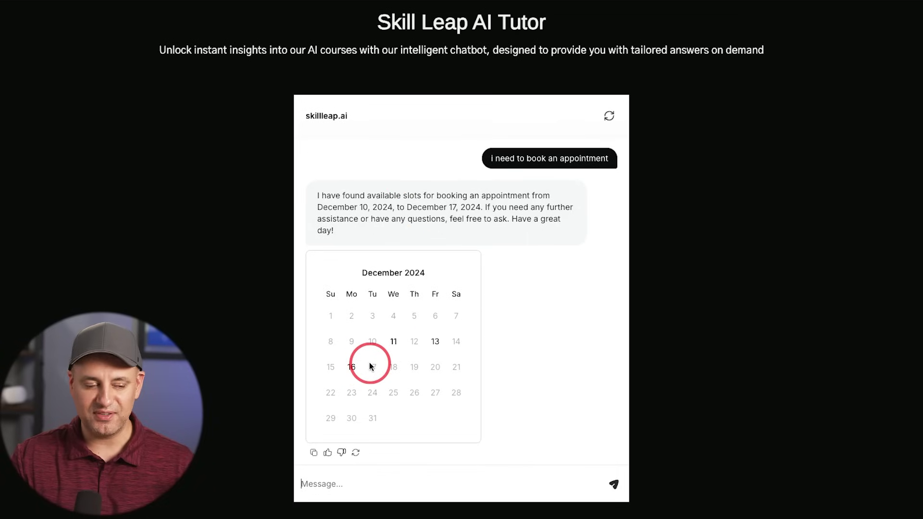
# Step: Choose December 11 and book the 09:30 slot from the offered times
pyautogui.scroll(-1, 370, 367)
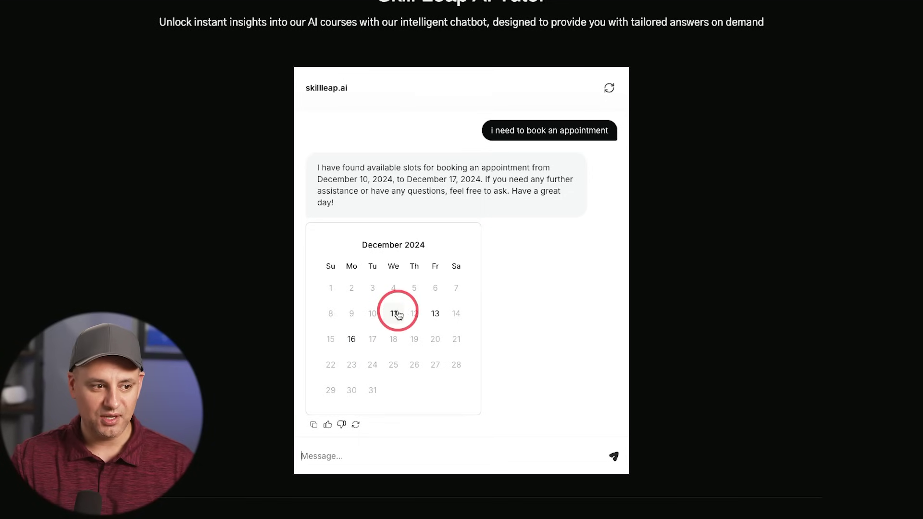
pyautogui.click(398, 314)
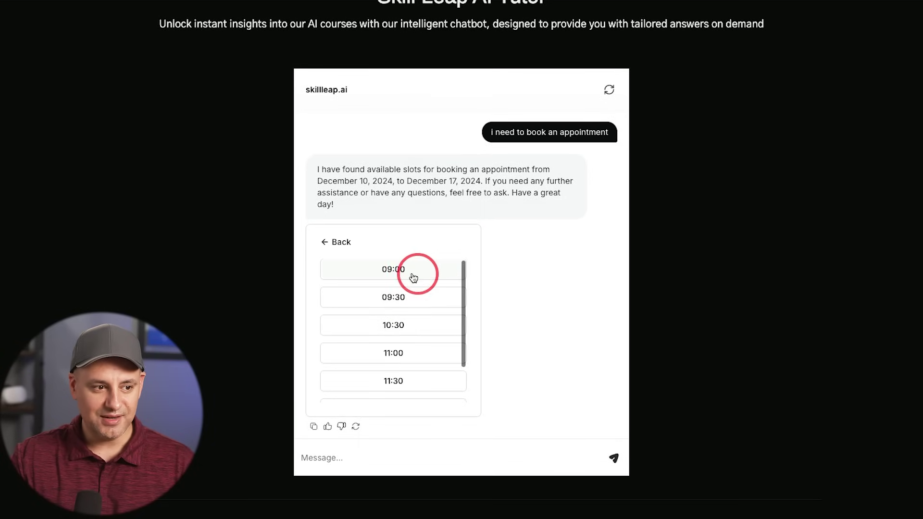
pyautogui.scroll(-1, 414, 278)
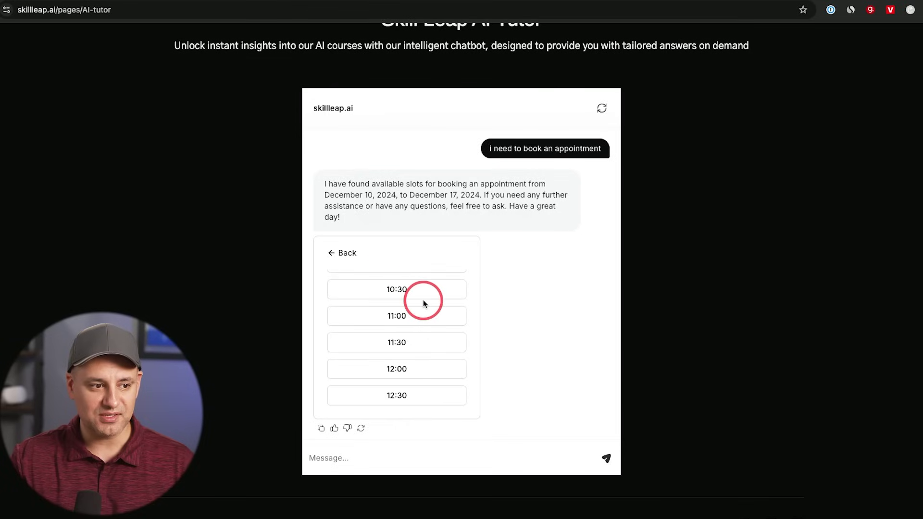
pyautogui.scroll(3, 423, 301)
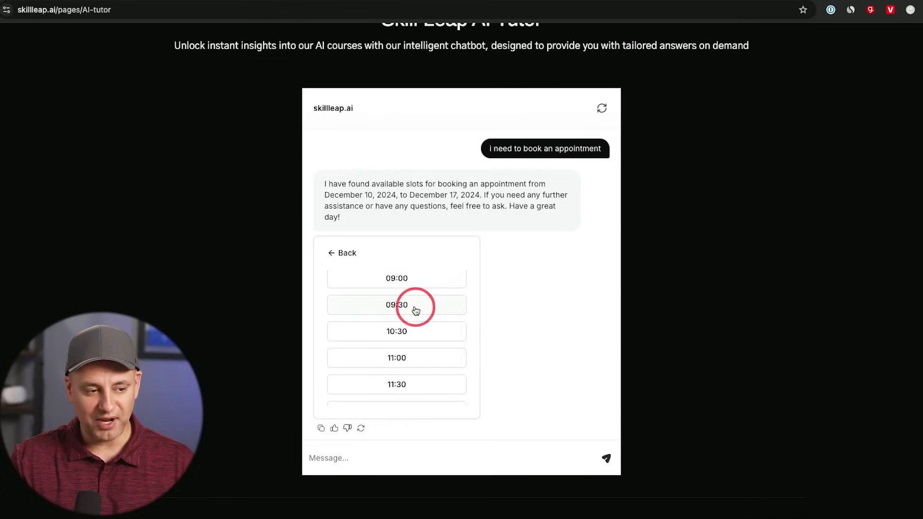
pyautogui.click(411, 305)
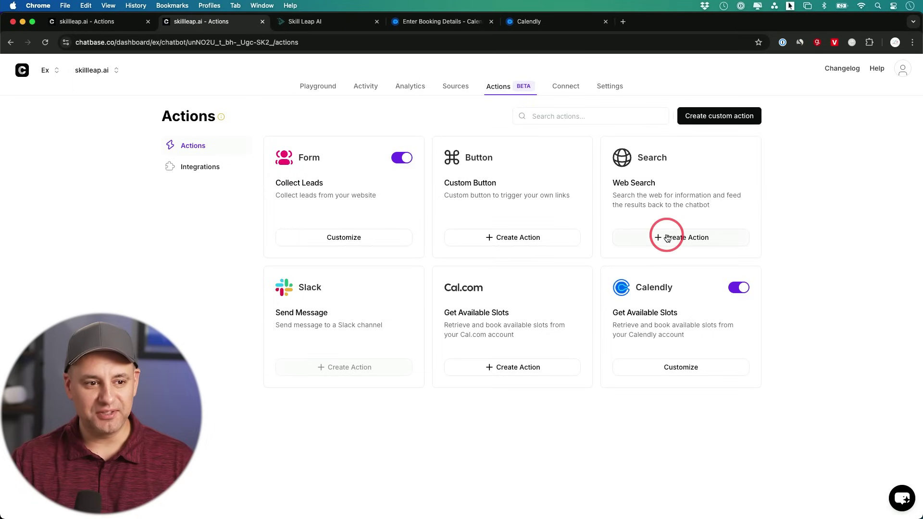
# Step: Create a Web Search action with Include Images switched on
pyautogui.click(674, 244)
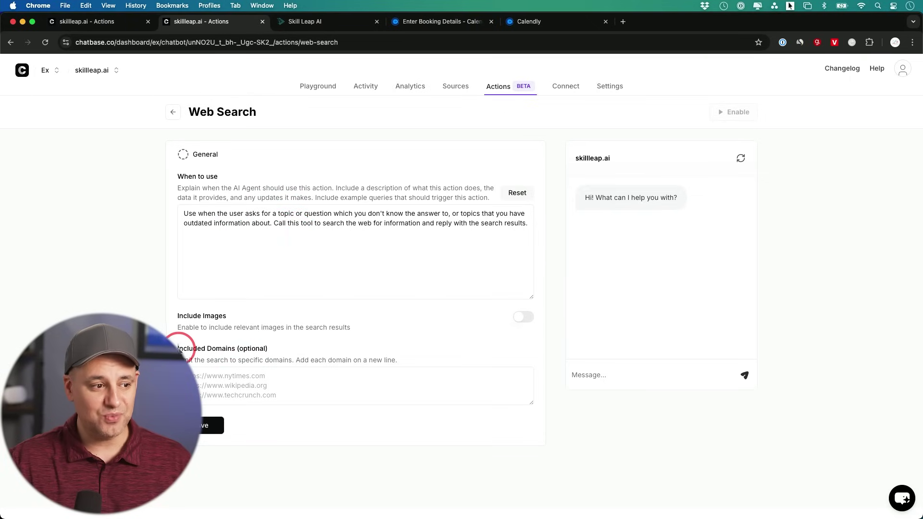
pyautogui.moveTo(178, 350); pyautogui.dragTo(284, 350)
pyautogui.click(284, 350)
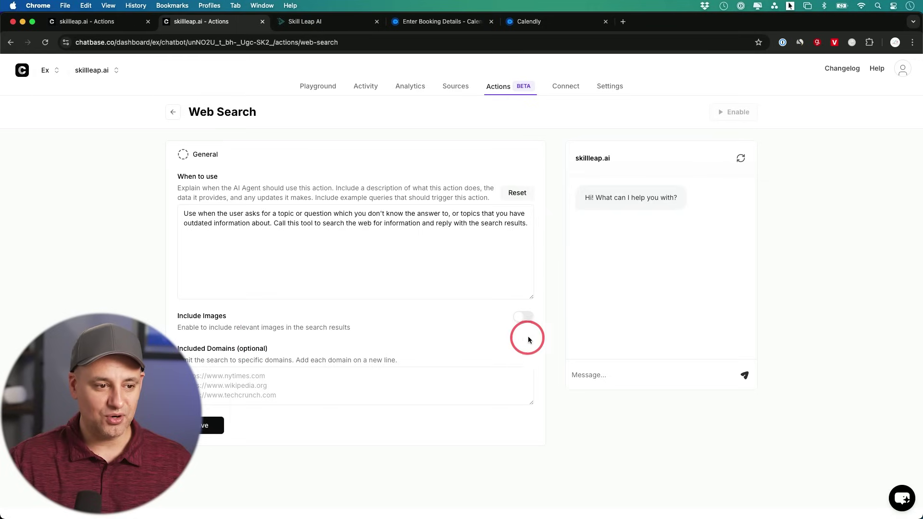
pyautogui.click(521, 322)
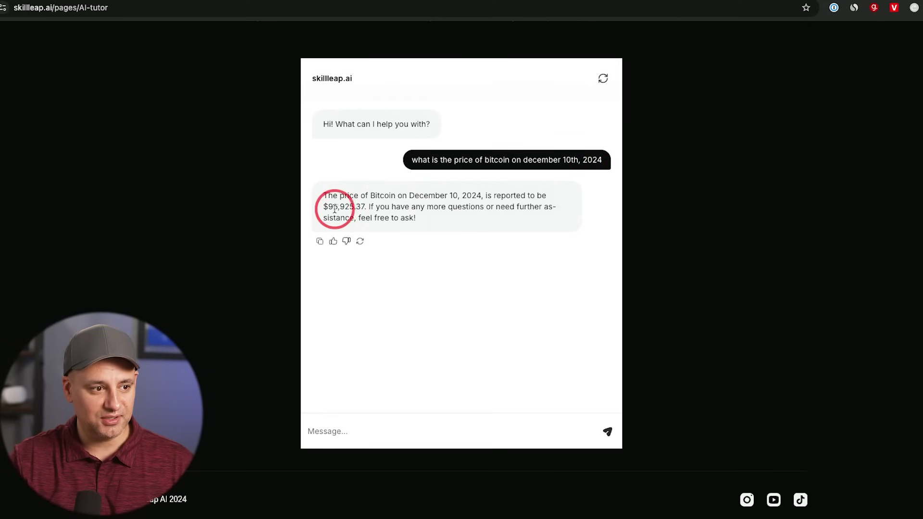
pyautogui.click(722, 1)
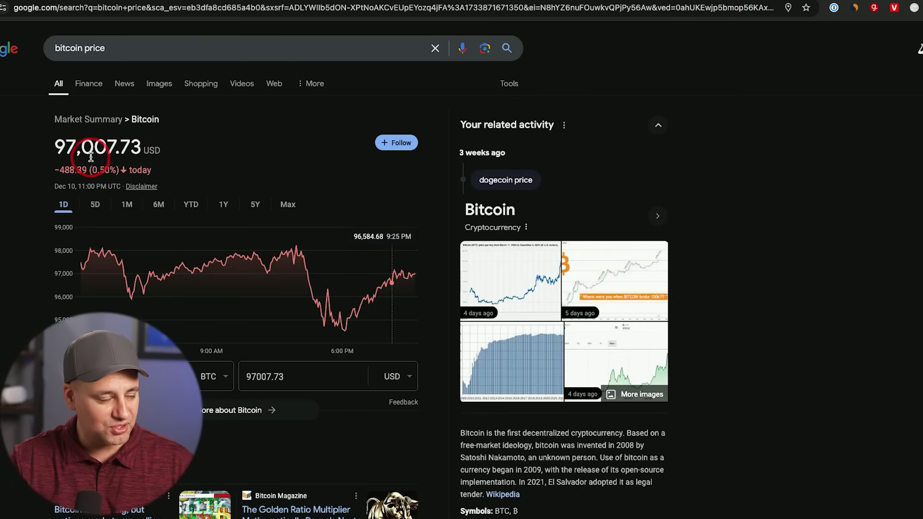
pyautogui.click(565, 1)
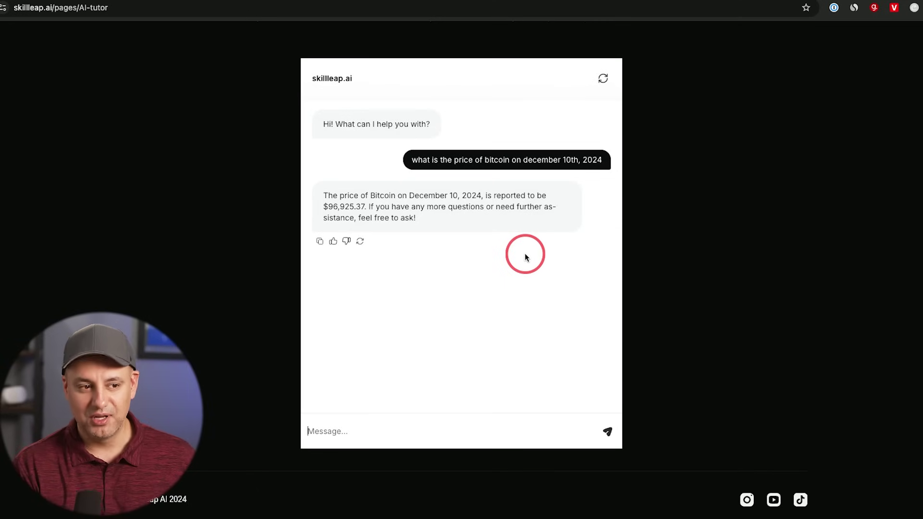
pyautogui.scroll(2, 591, 340)
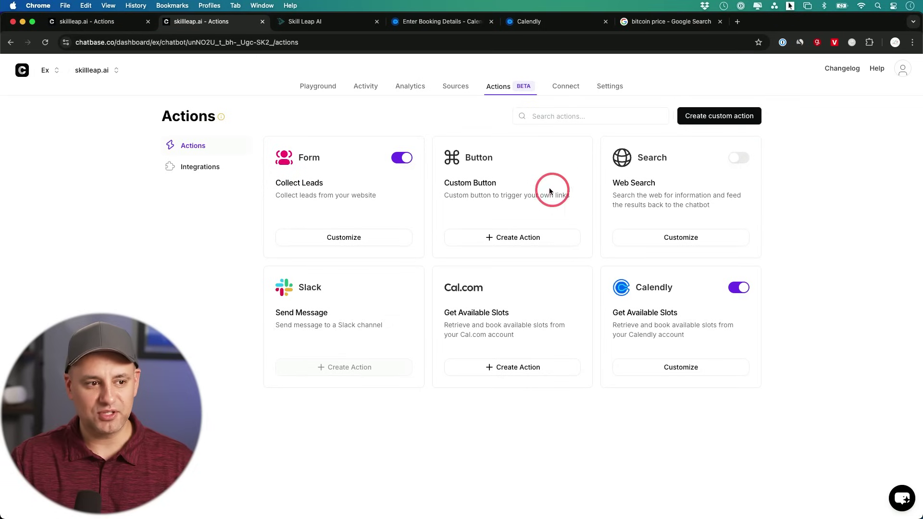
pyautogui.click(506, 235)
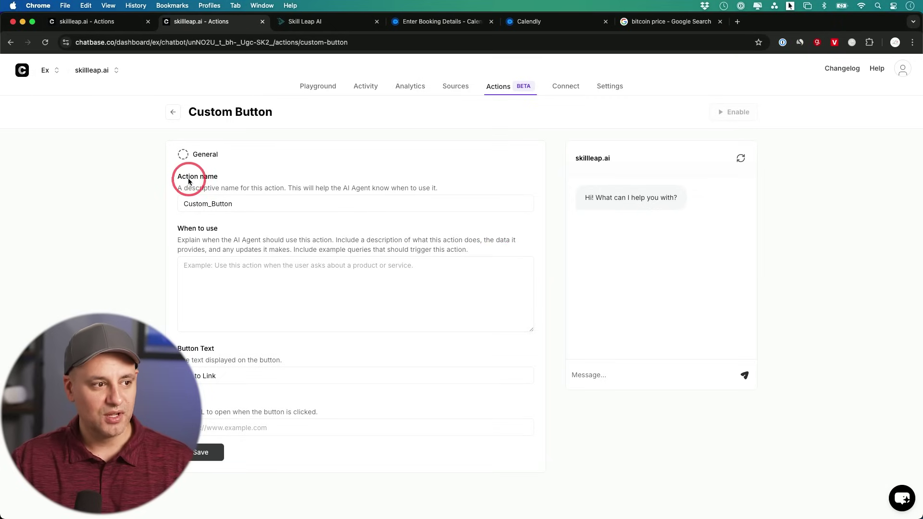
pyautogui.moveTo(245, 204); pyautogui.dragTo(157, 204)
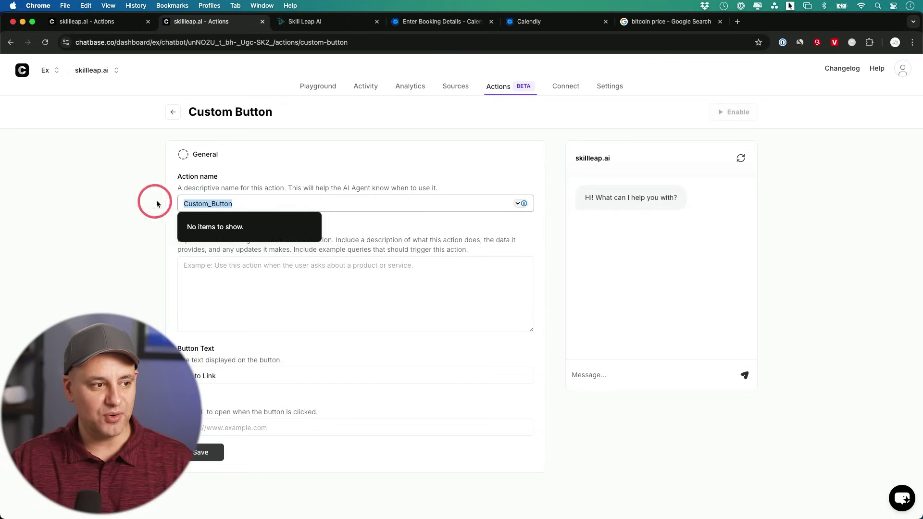
pyautogui.write('Sl')
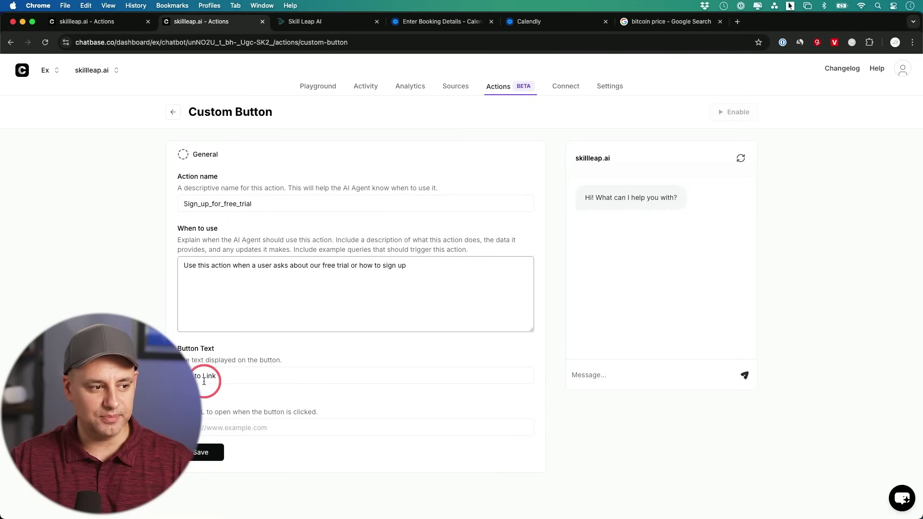
pyautogui.click(222, 427)
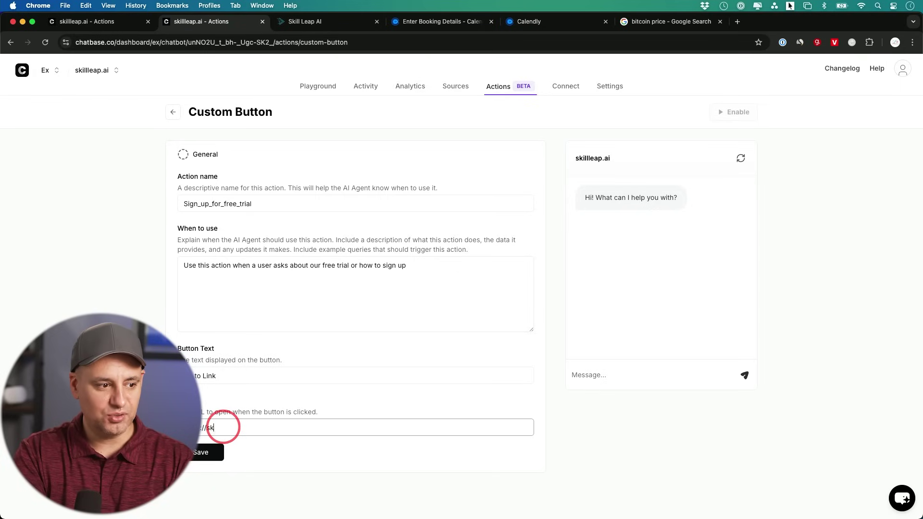
pyautogui.write('https://skillleap.ai')
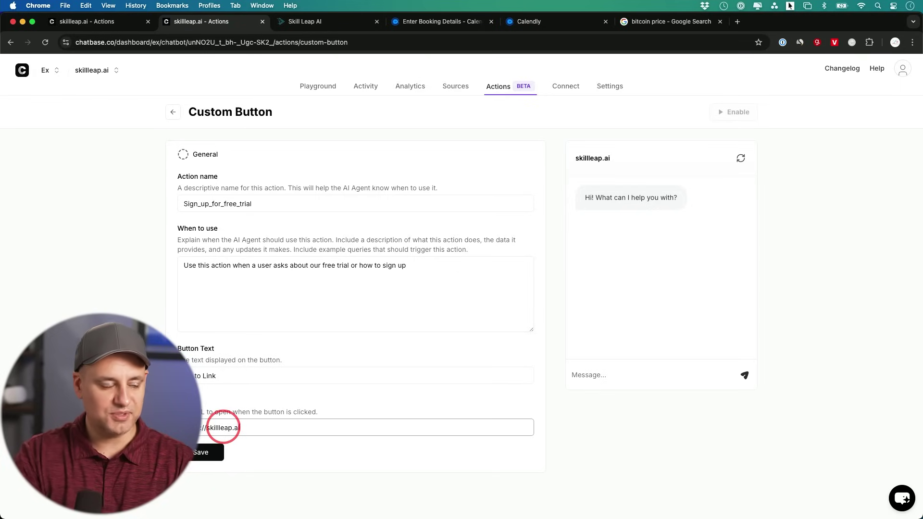
pyautogui.click(201, 454)
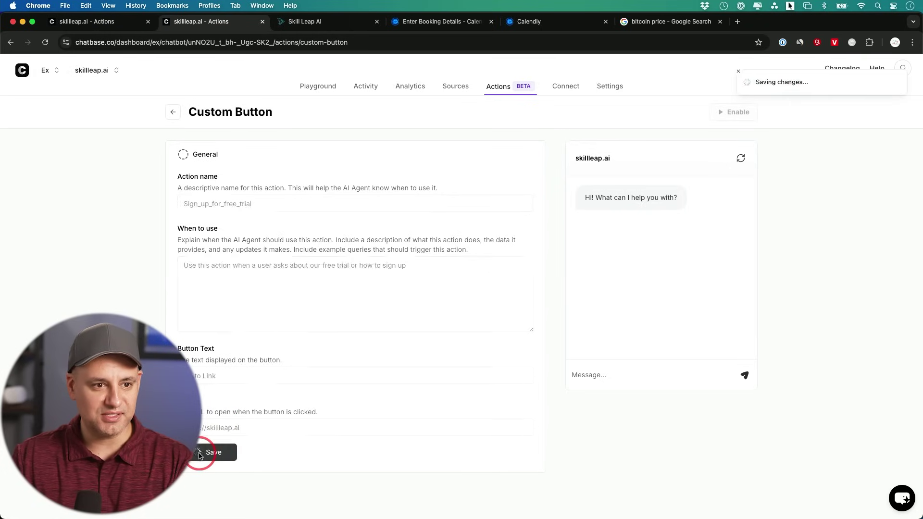
# Step: Enable the button action and ask the chatbot how to get a free trial
pyautogui.click(736, 111)
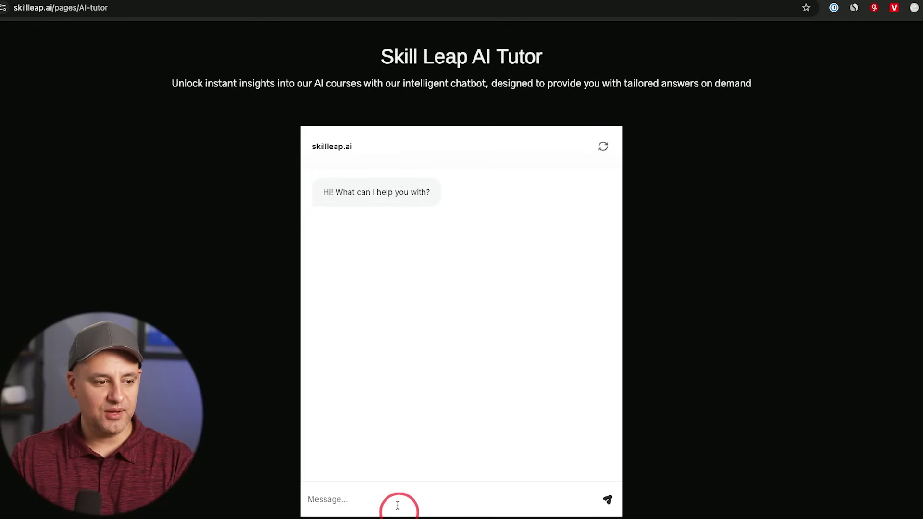
pyautogui.click(390, 499)
pyautogui.write('how do i sign up for the free trial')
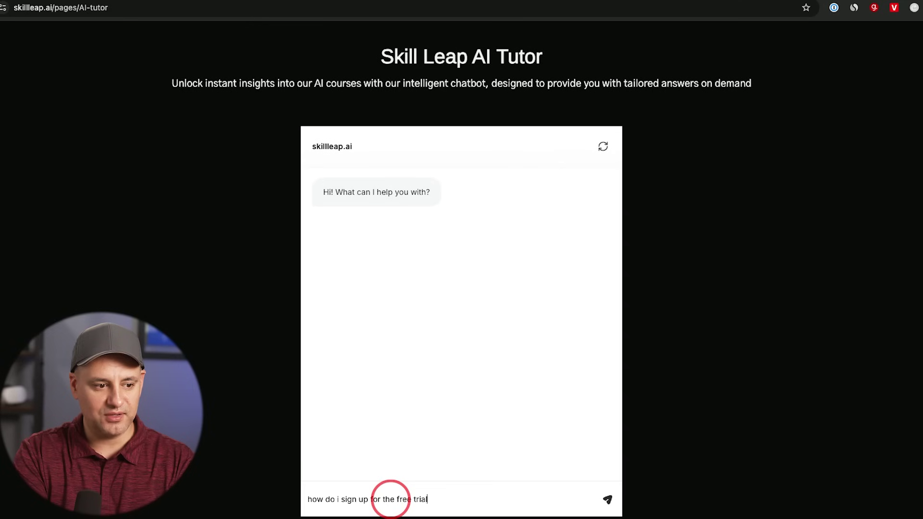
pyautogui.press('Return')
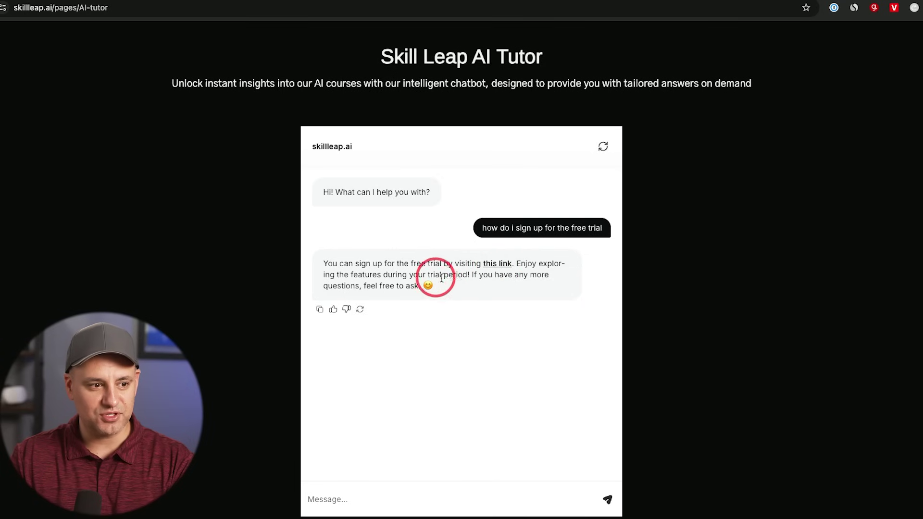
pyautogui.click(503, 263)
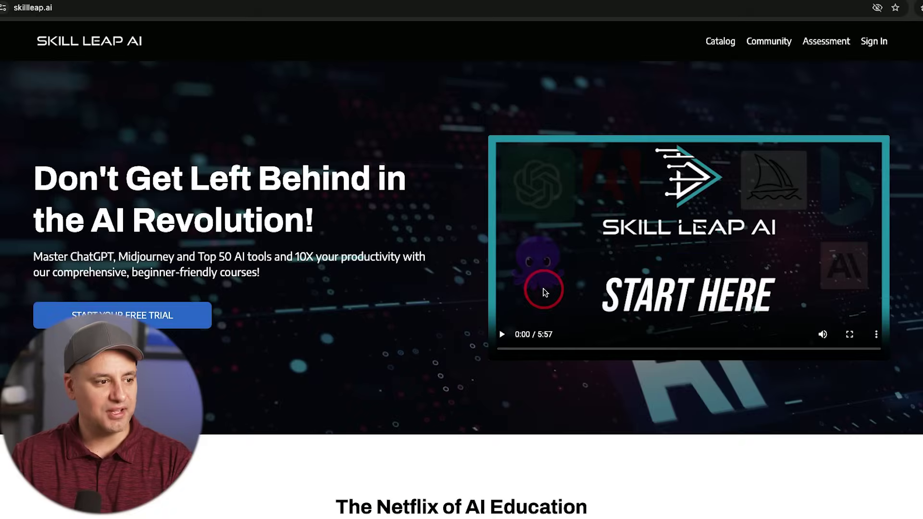
pyautogui.click(167, 316)
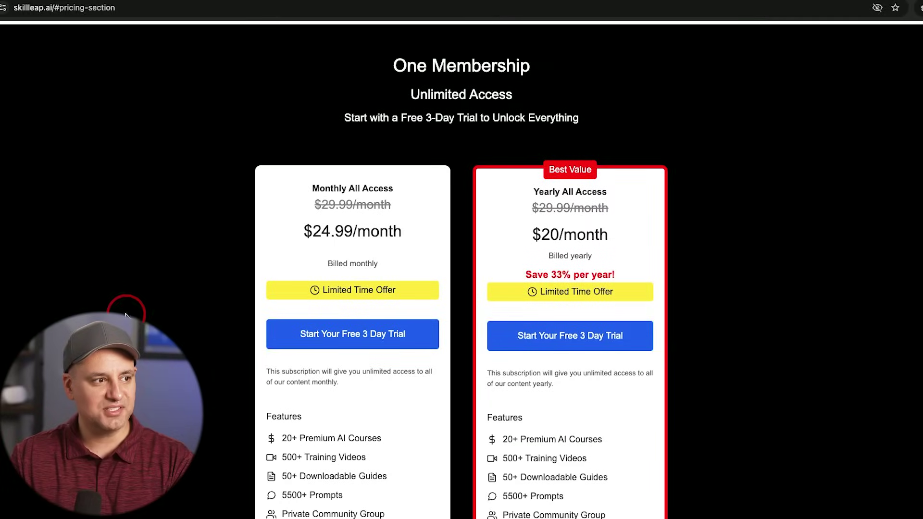
pyautogui.click(103, 9)
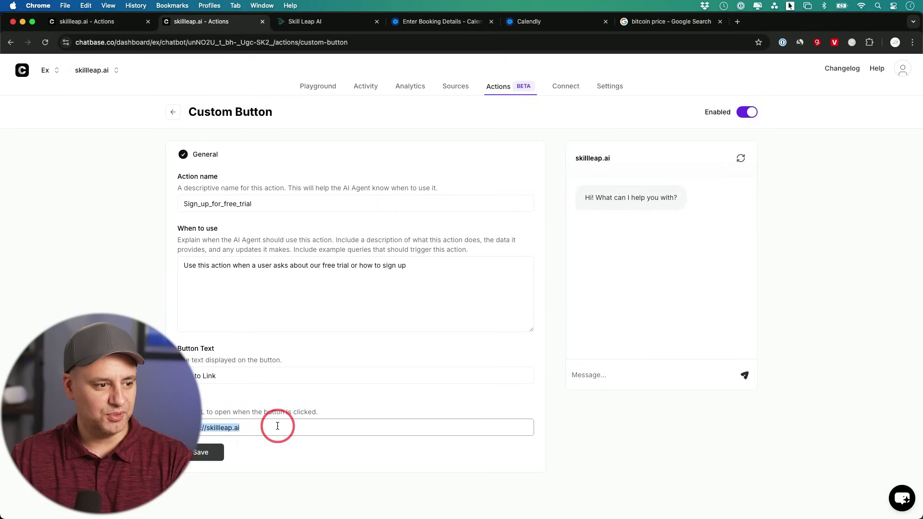
pyautogui.write('https://skillleap.ai/#pricing-section')
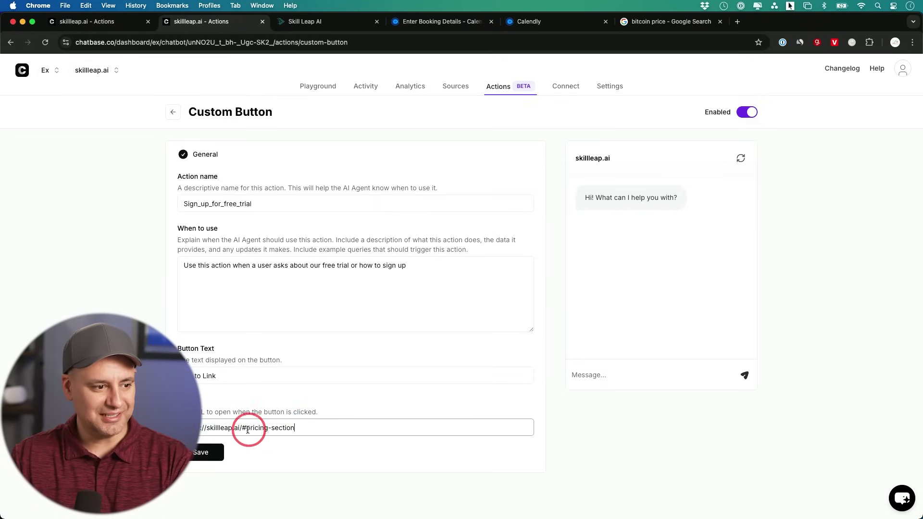
pyautogui.click(198, 452)
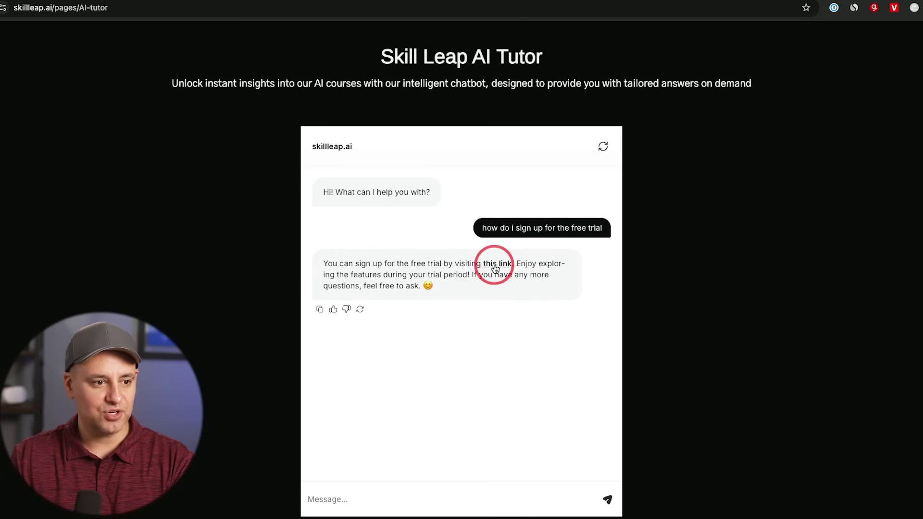
# Step: Scroll through the pricing section showing the $24.99 monthly and $20 yearly plans
pyautogui.scroll(-1, 918, 319)
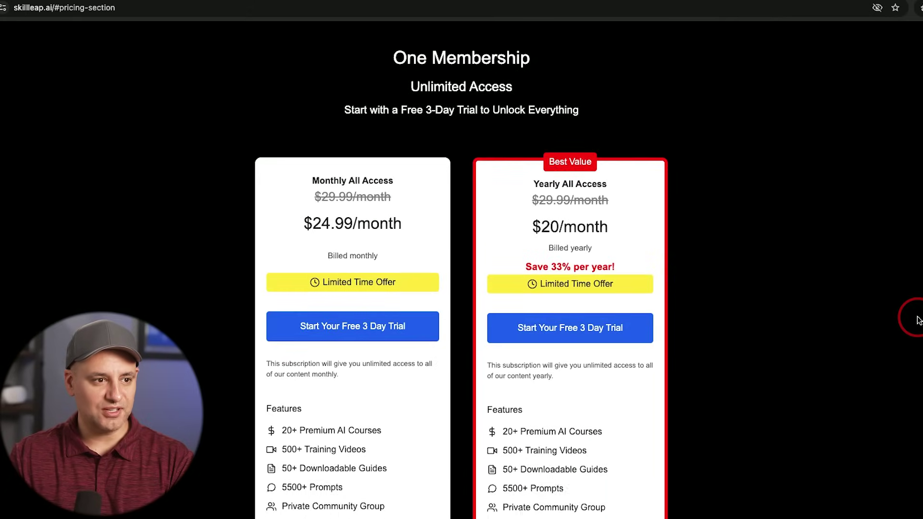